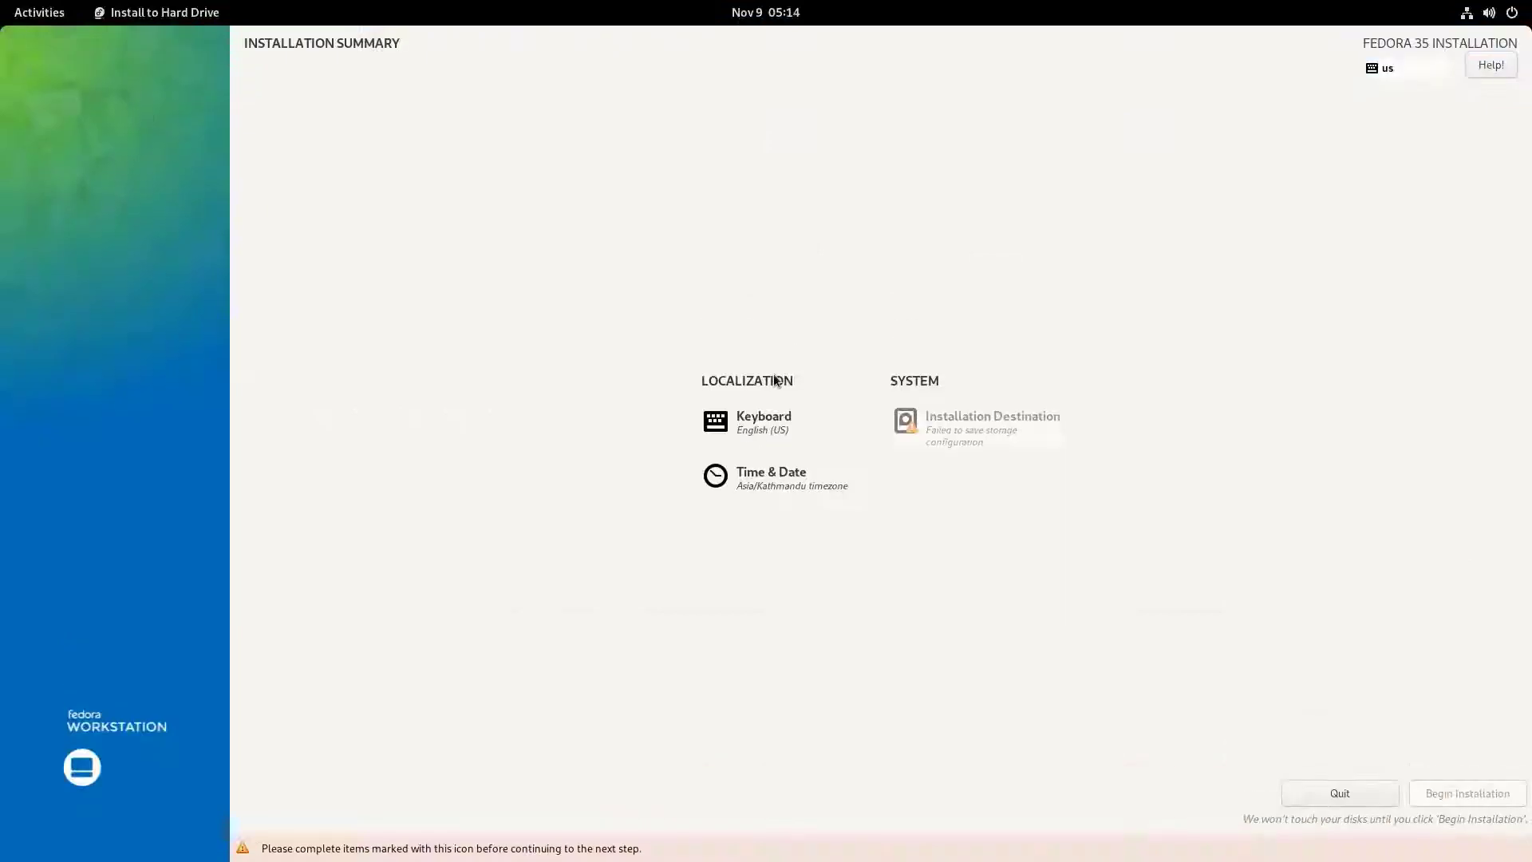
- Confirm the installation destination with automatic partitioning and begin the Fedora 35 installation
{"action": "left_click", "coordinate": [981, 414]}
{"action": "left_click", "coordinate": [52, 217]}
{"action": "left_click", "coordinate": [44, 67]}
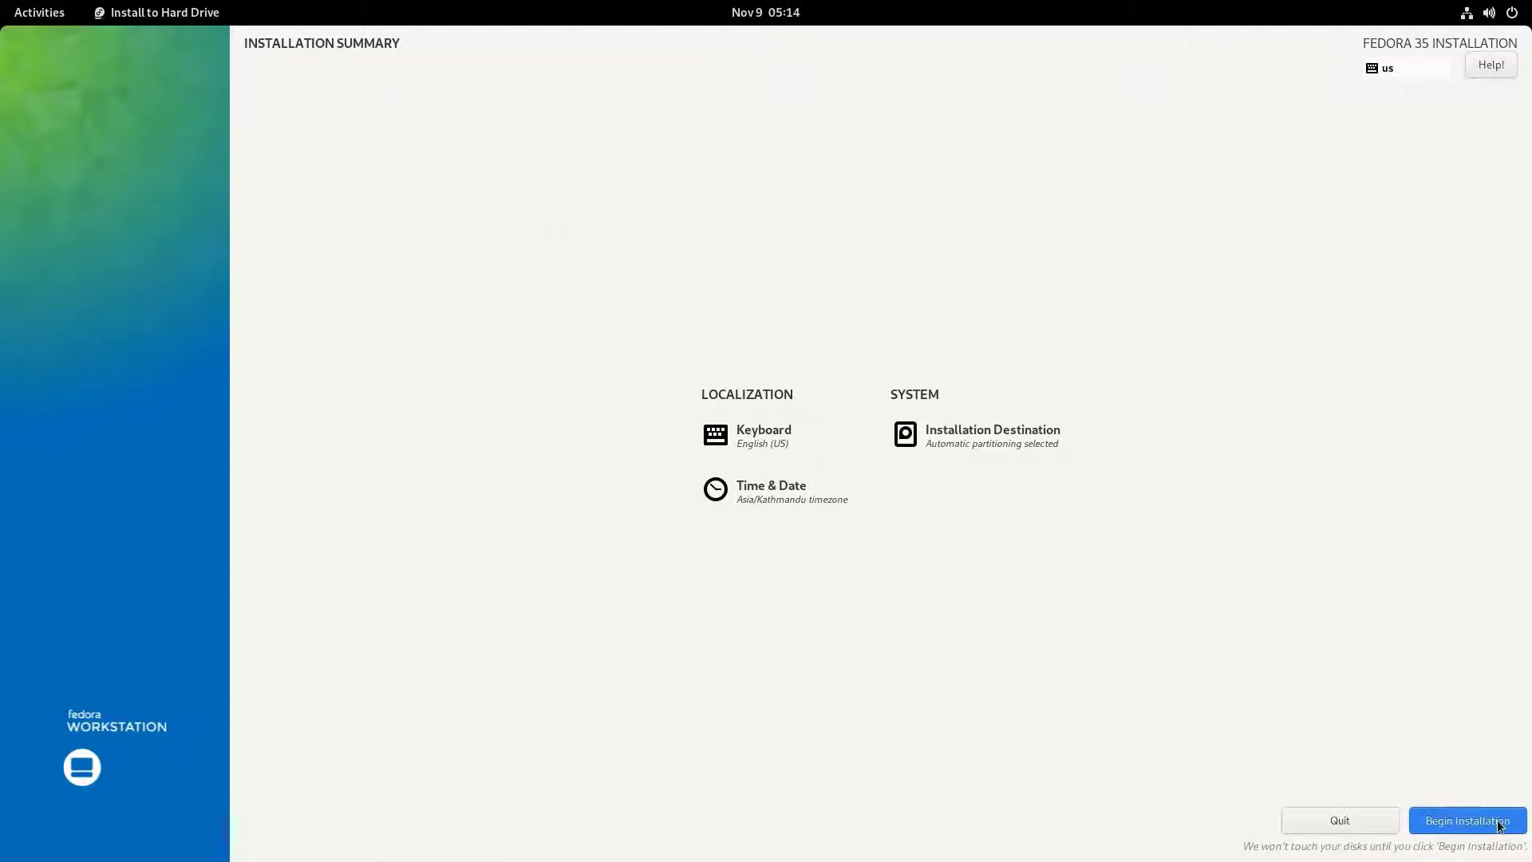
{"action": "left_click", "coordinate": [1500, 826]}
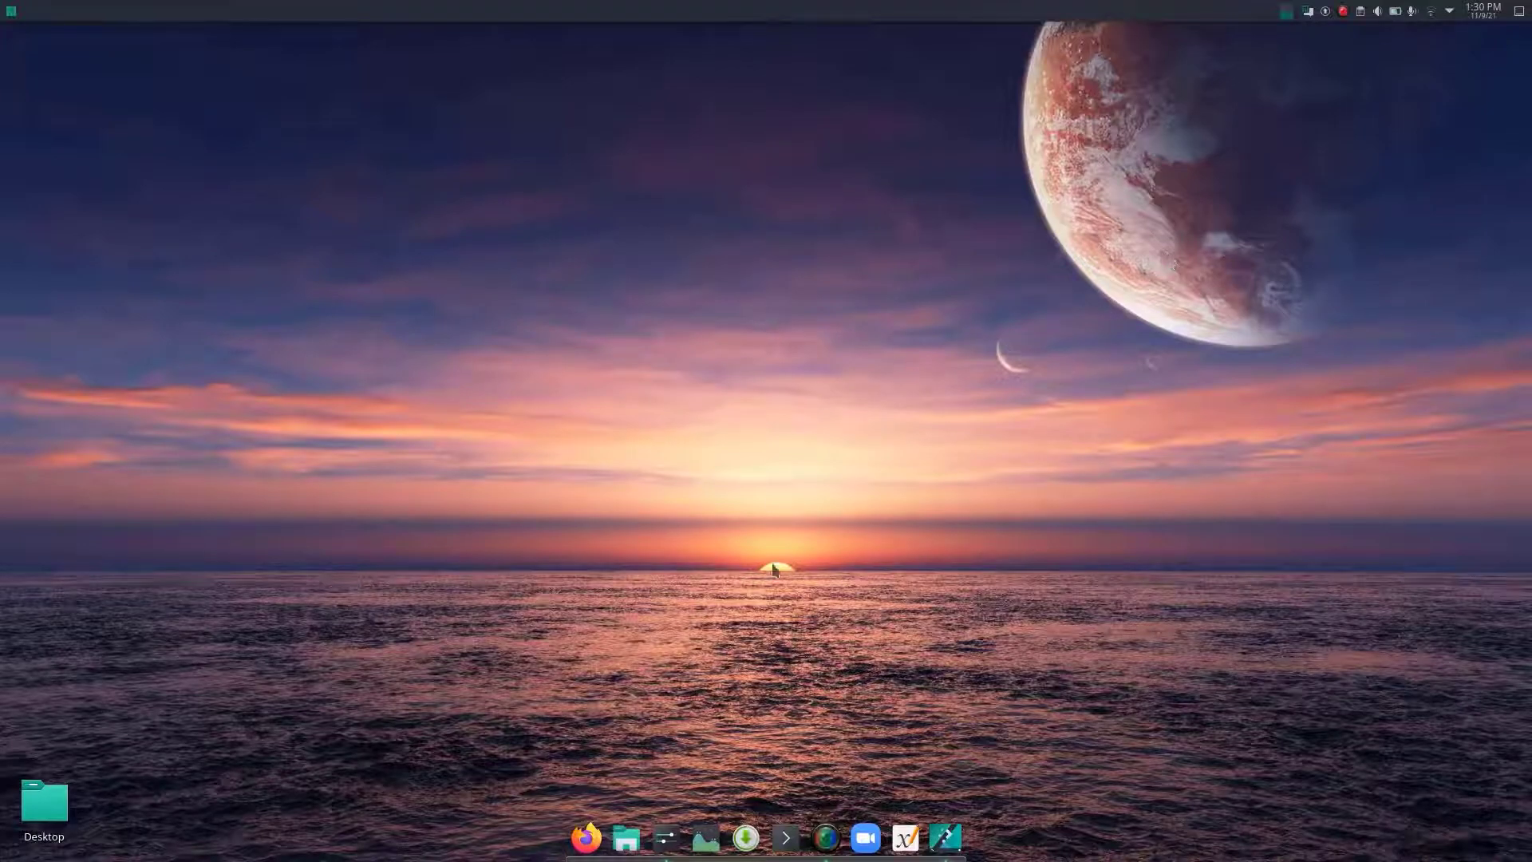
- Open Firefox, go to getfedora.org and open the Fedora Workstation download page
{"action": "left_click", "coordinate": [587, 838]}
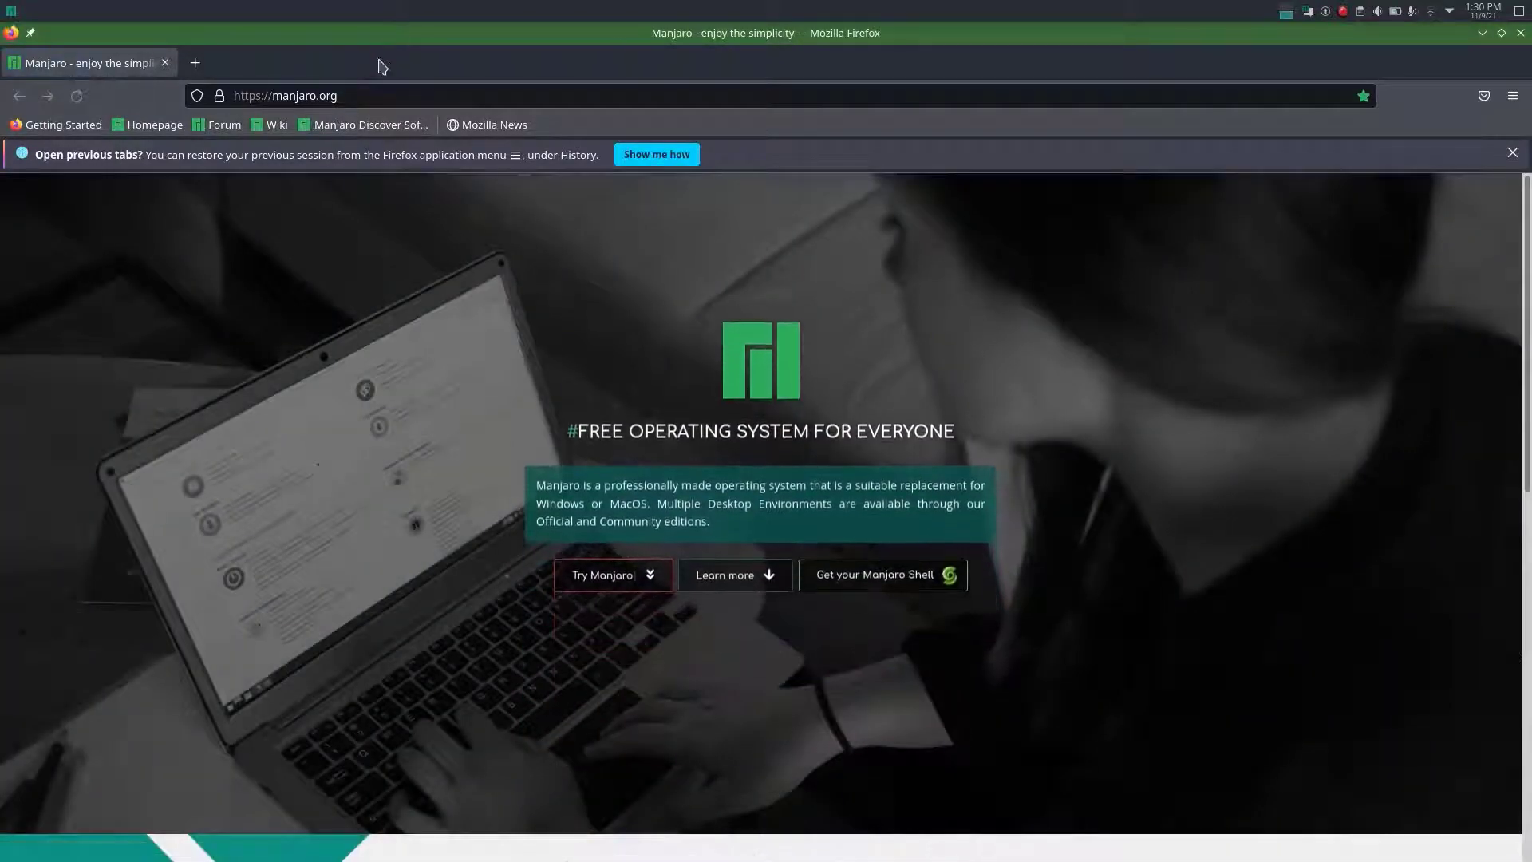
{"action": "left_click", "coordinate": [334, 89]}
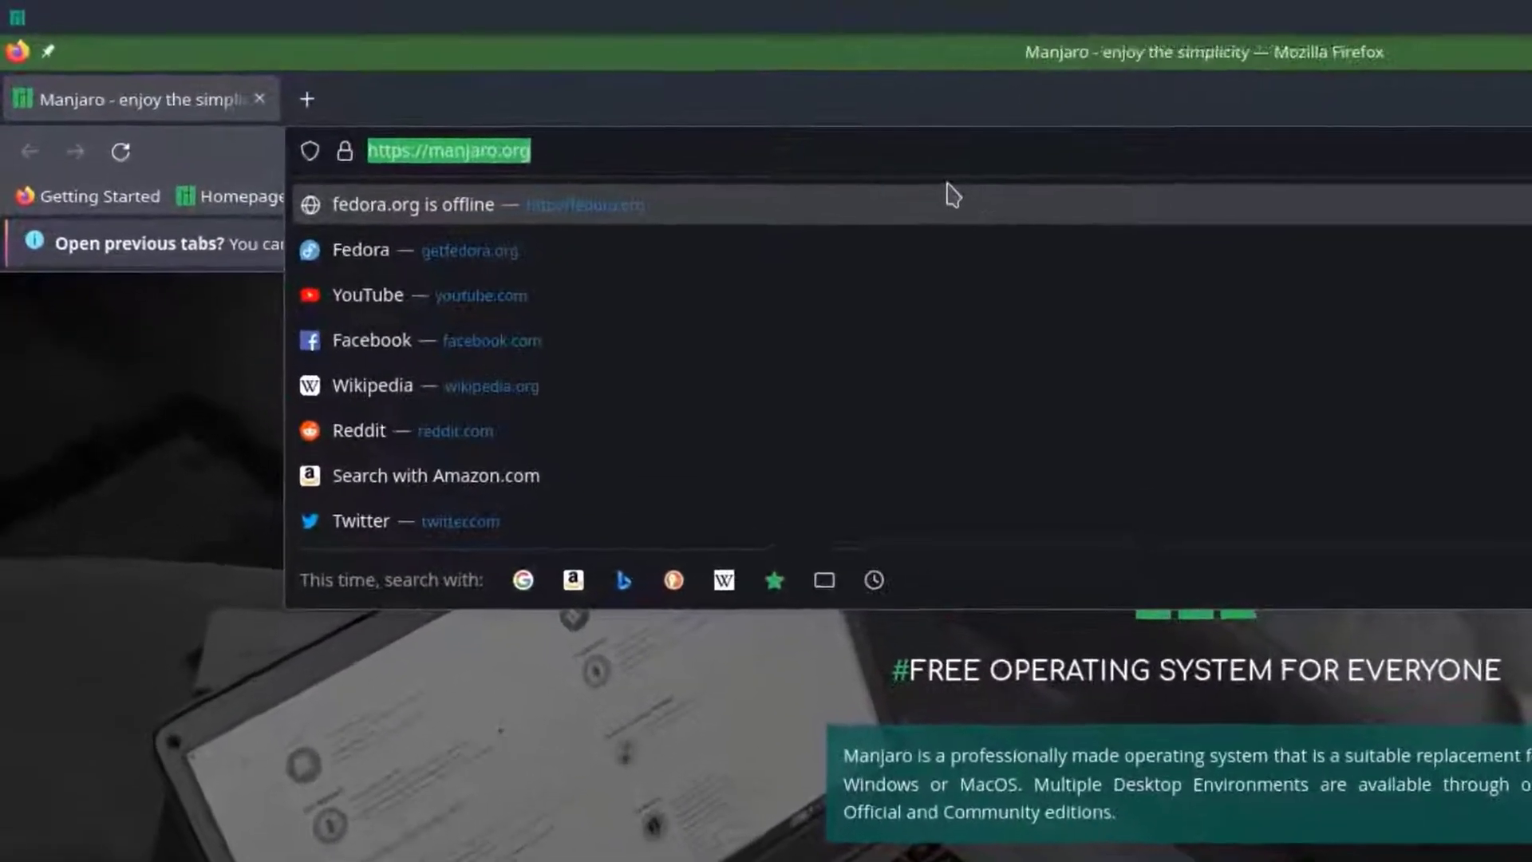
{"action": "type", "text": "getfedora.org/"}
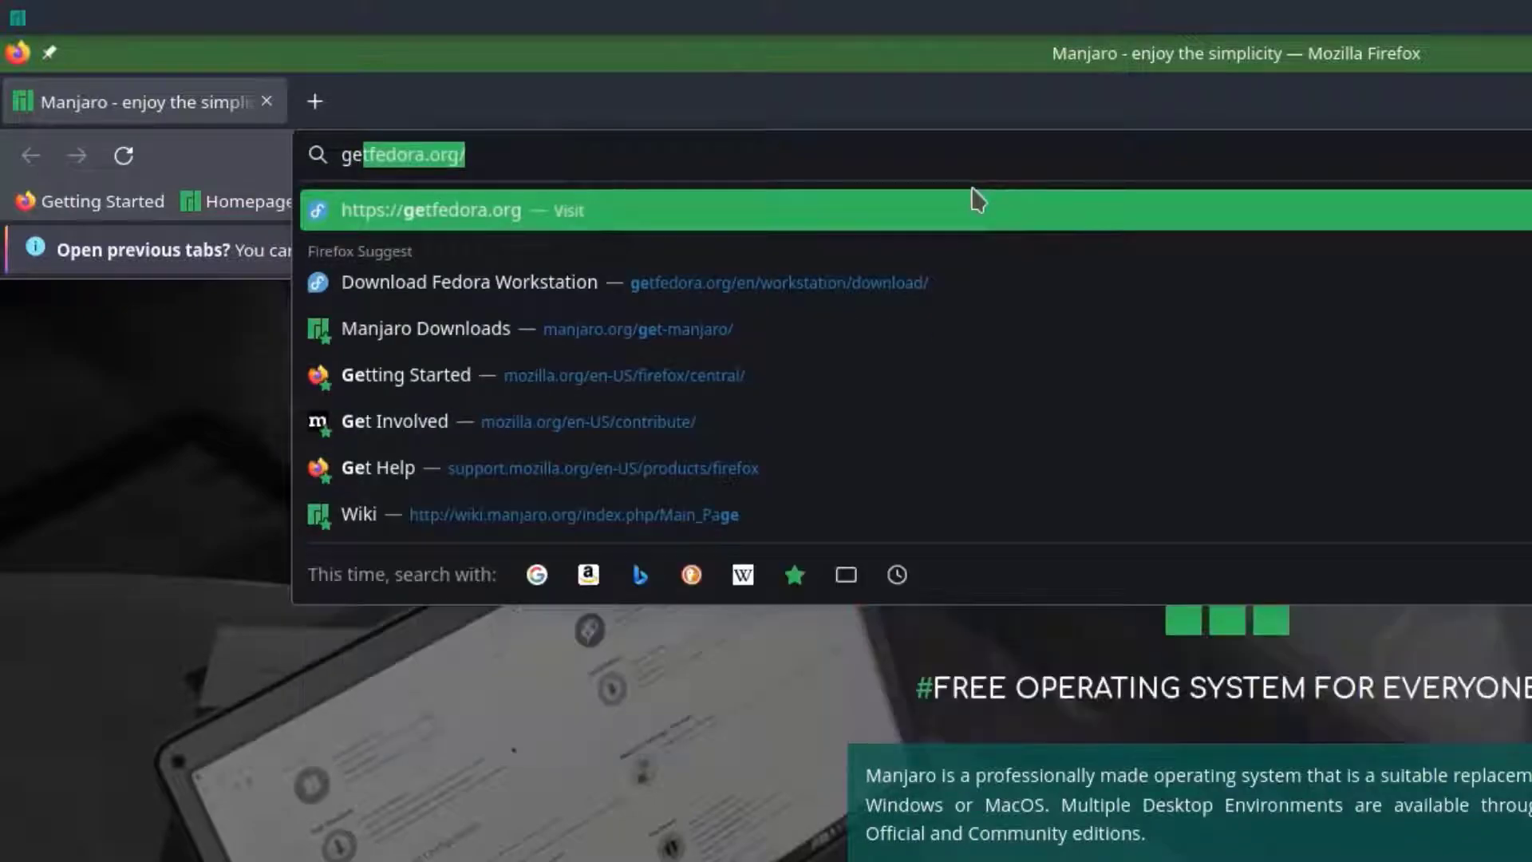
{"action": "key", "text": "Return"}
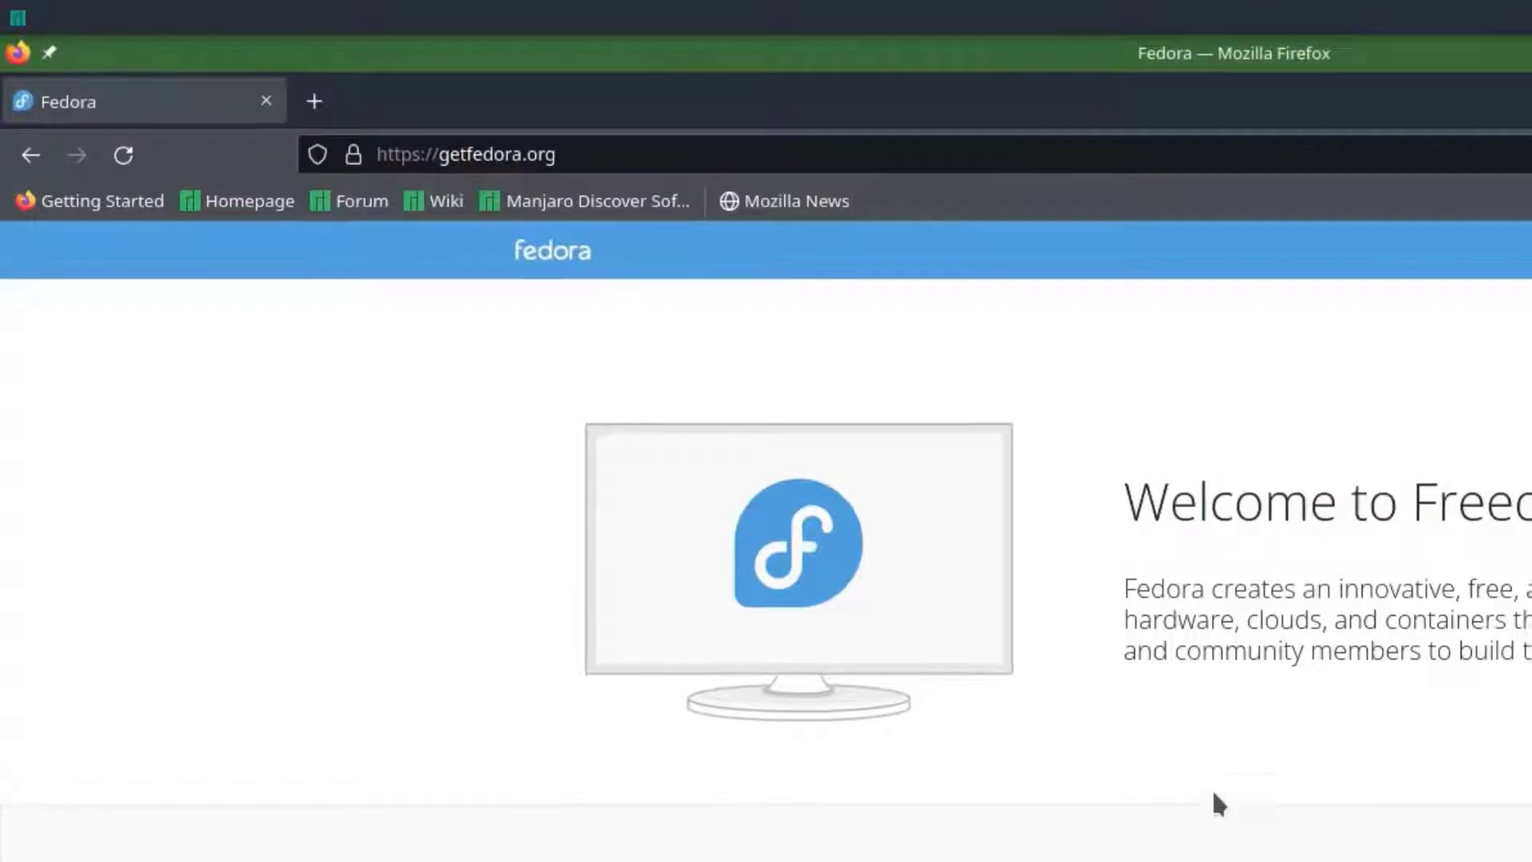
{"action": "scroll", "coordinate": [702, 463], "scroll_direction": "down", "scroll_amount": 5}
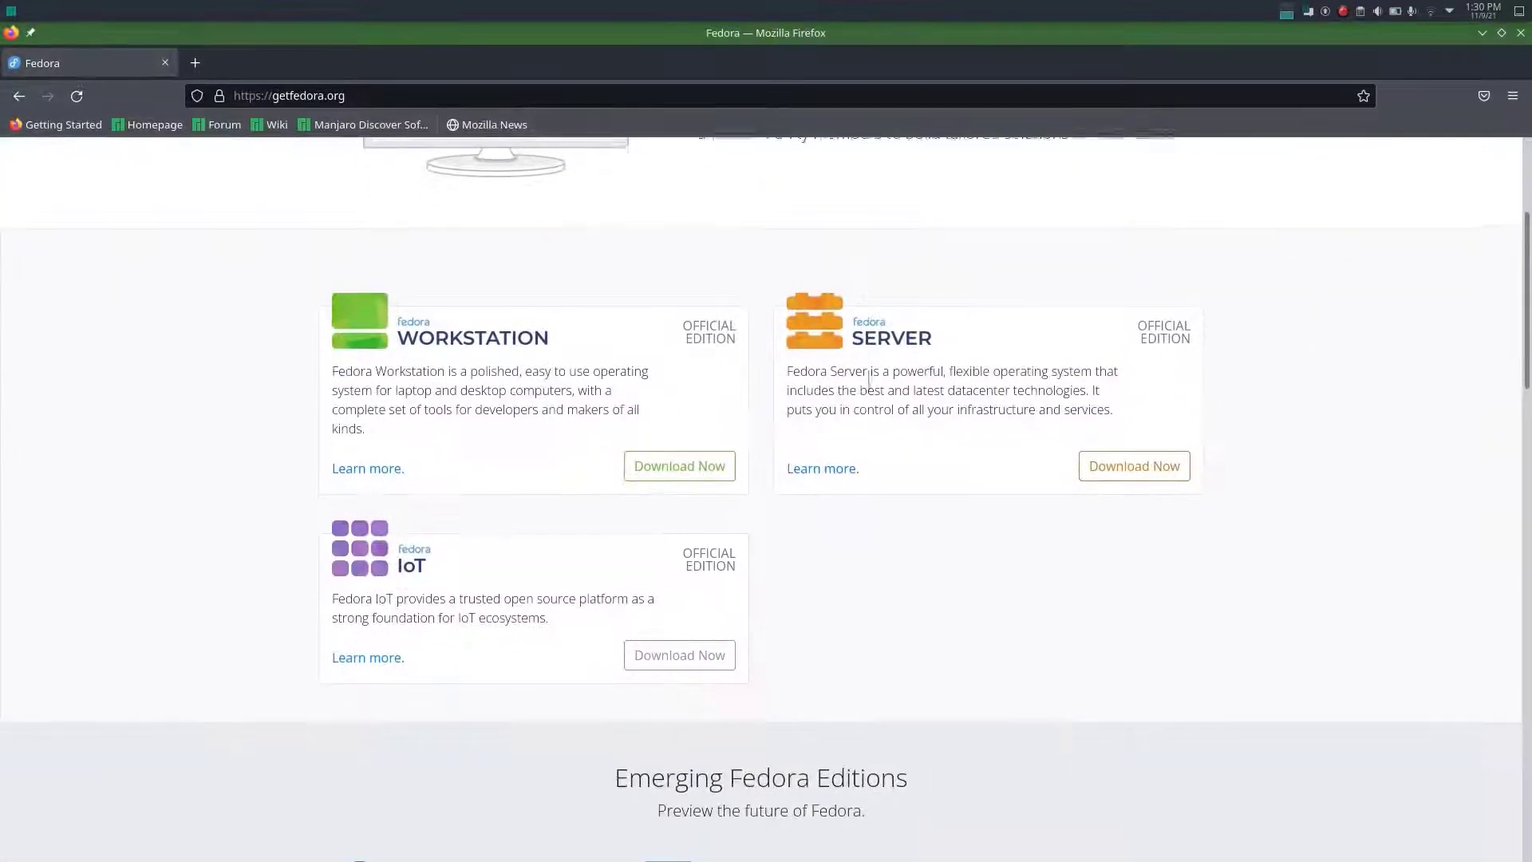
{"action": "left_click", "coordinate": [679, 463]}
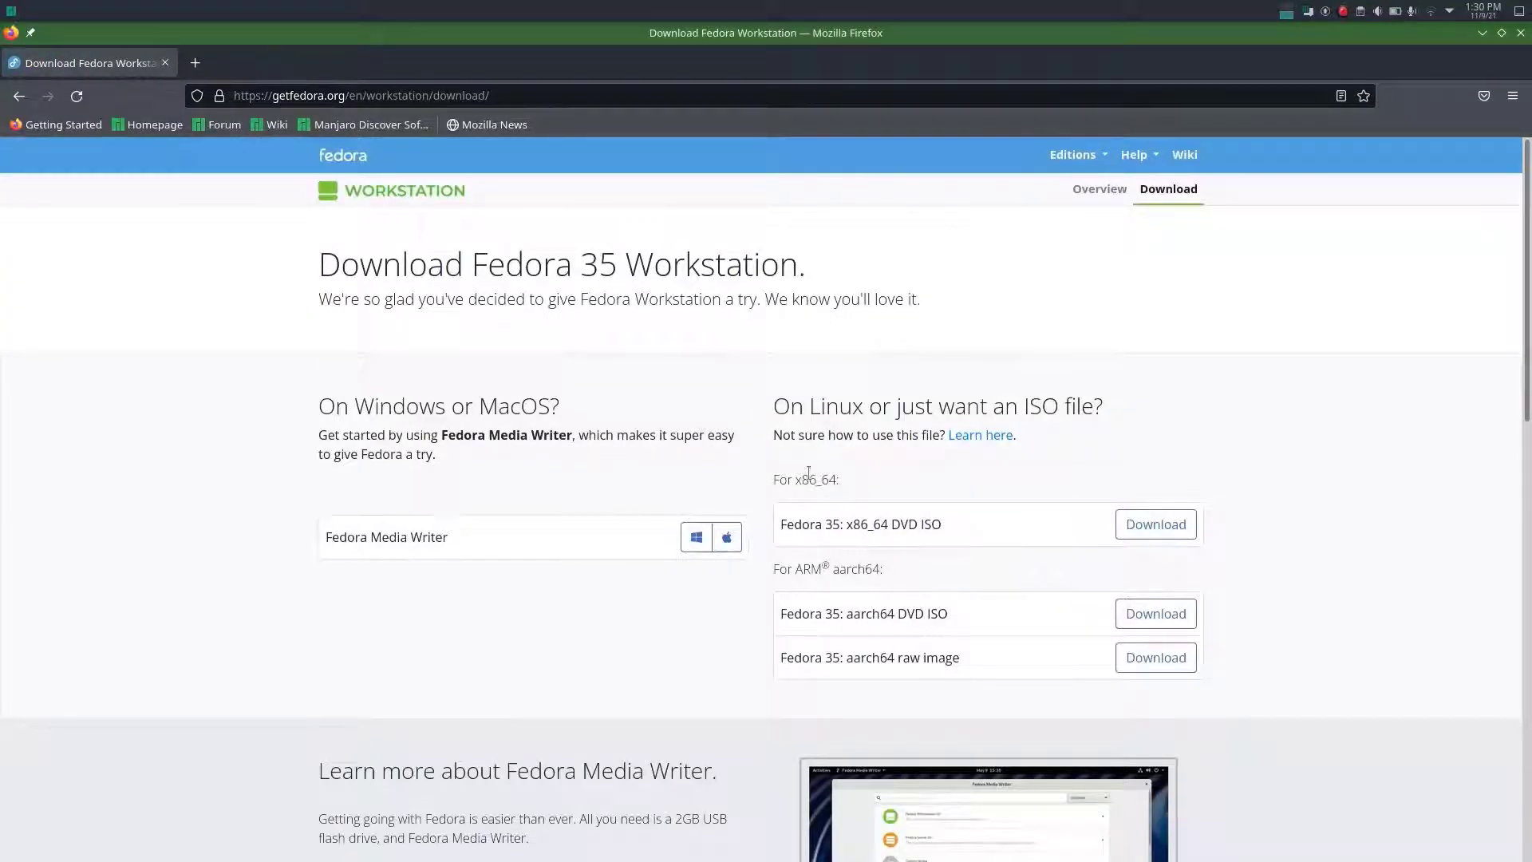
- Request the Fedora 35 x86_64 DVD ISO download, then cancel saving the file
{"action": "scroll", "coordinate": [808, 472], "scroll_direction": "down", "scroll_amount": 2}
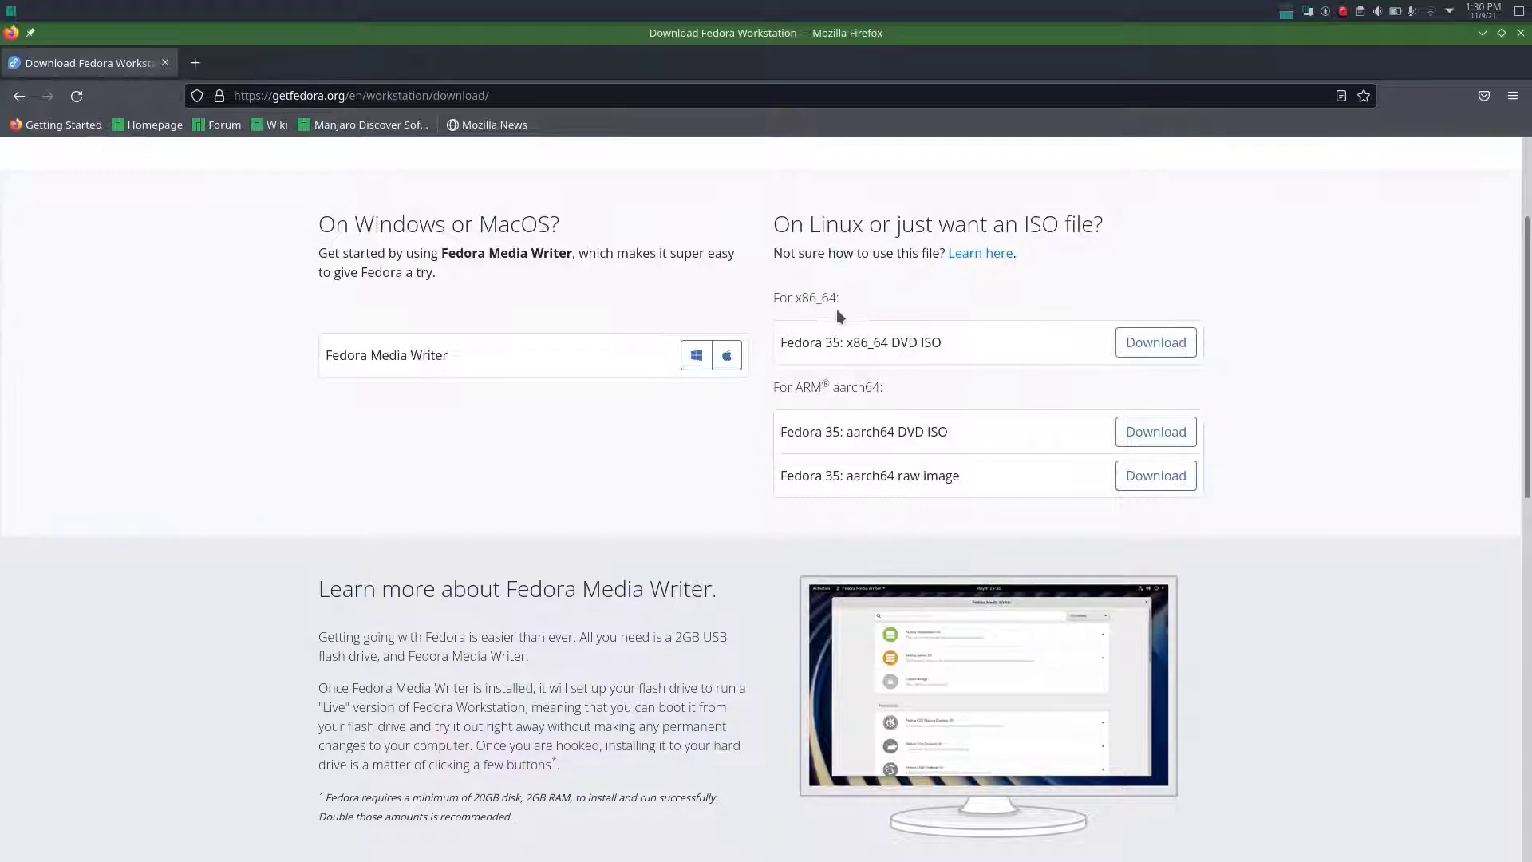
{"action": "left_click", "coordinate": [1156, 342]}
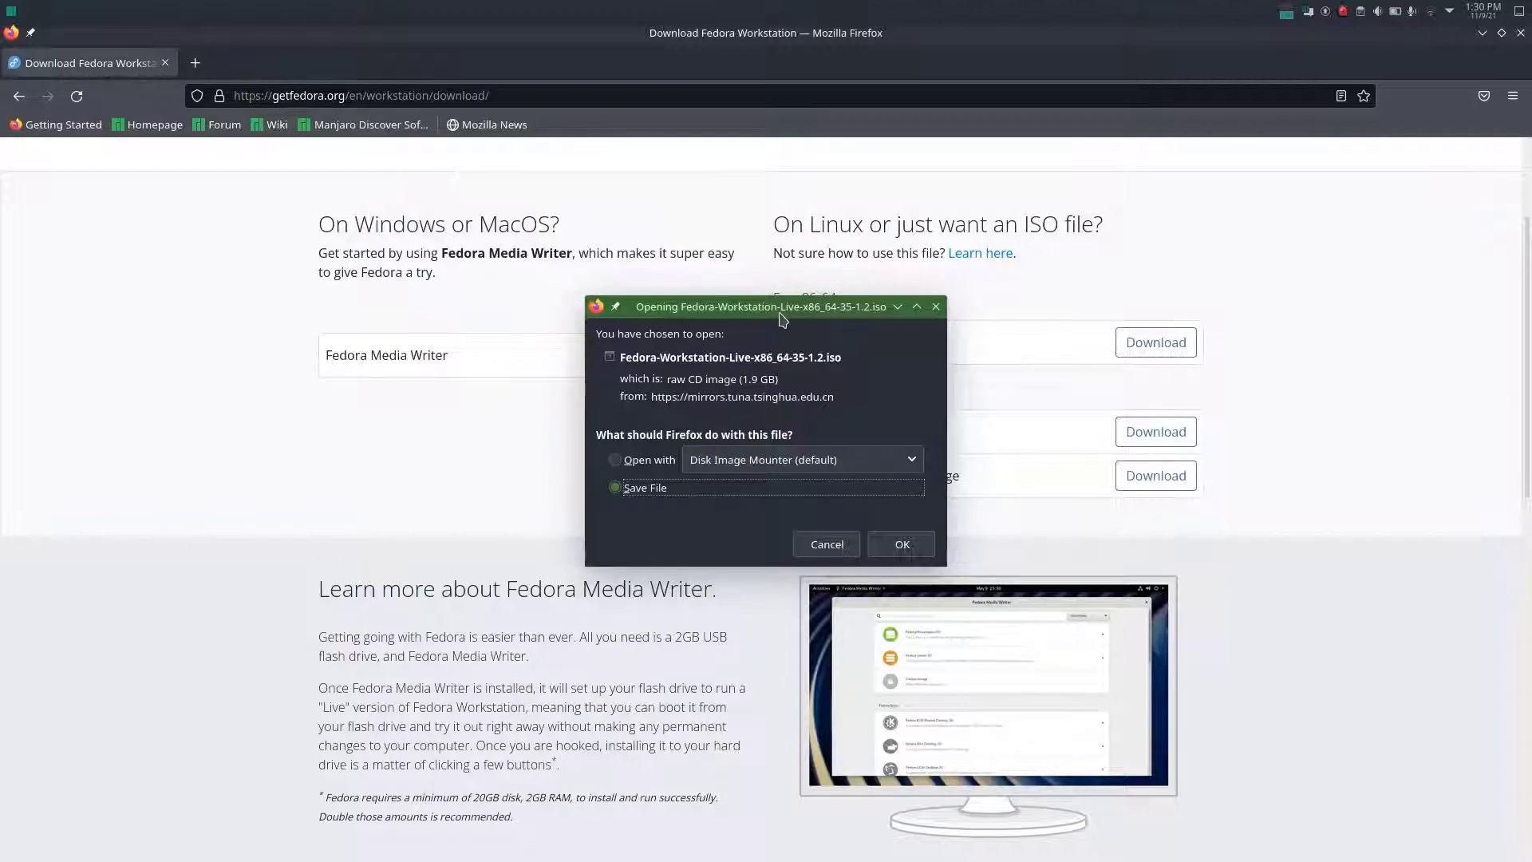
{"action": "left_click", "coordinate": [826, 544]}
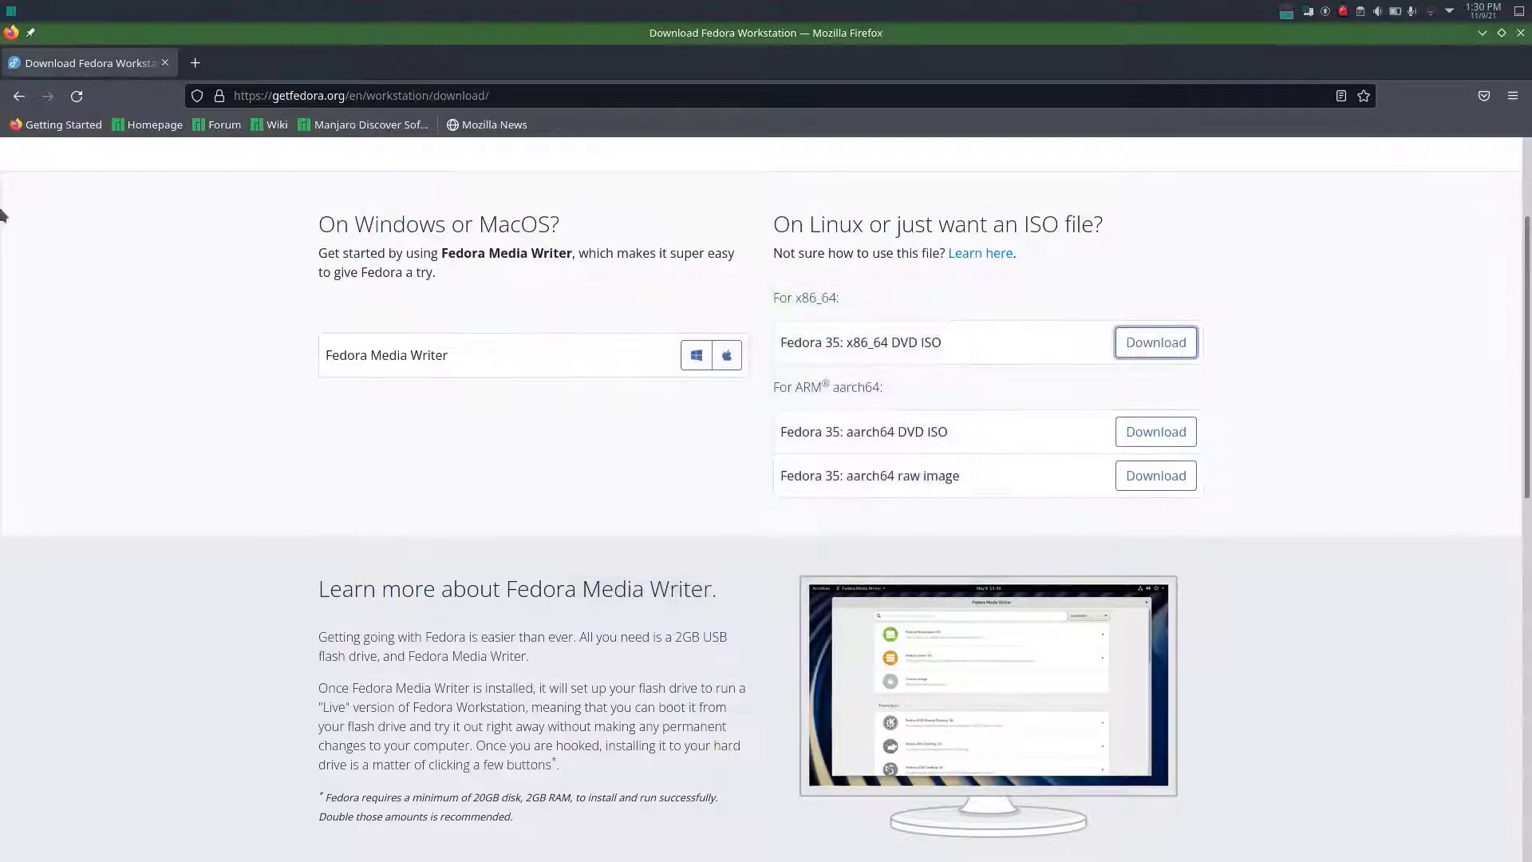
- Replace the Fedora tab with a new one, search for balena etcher and open the download list on its website
{"action": "left_click", "coordinate": [199, 68]}
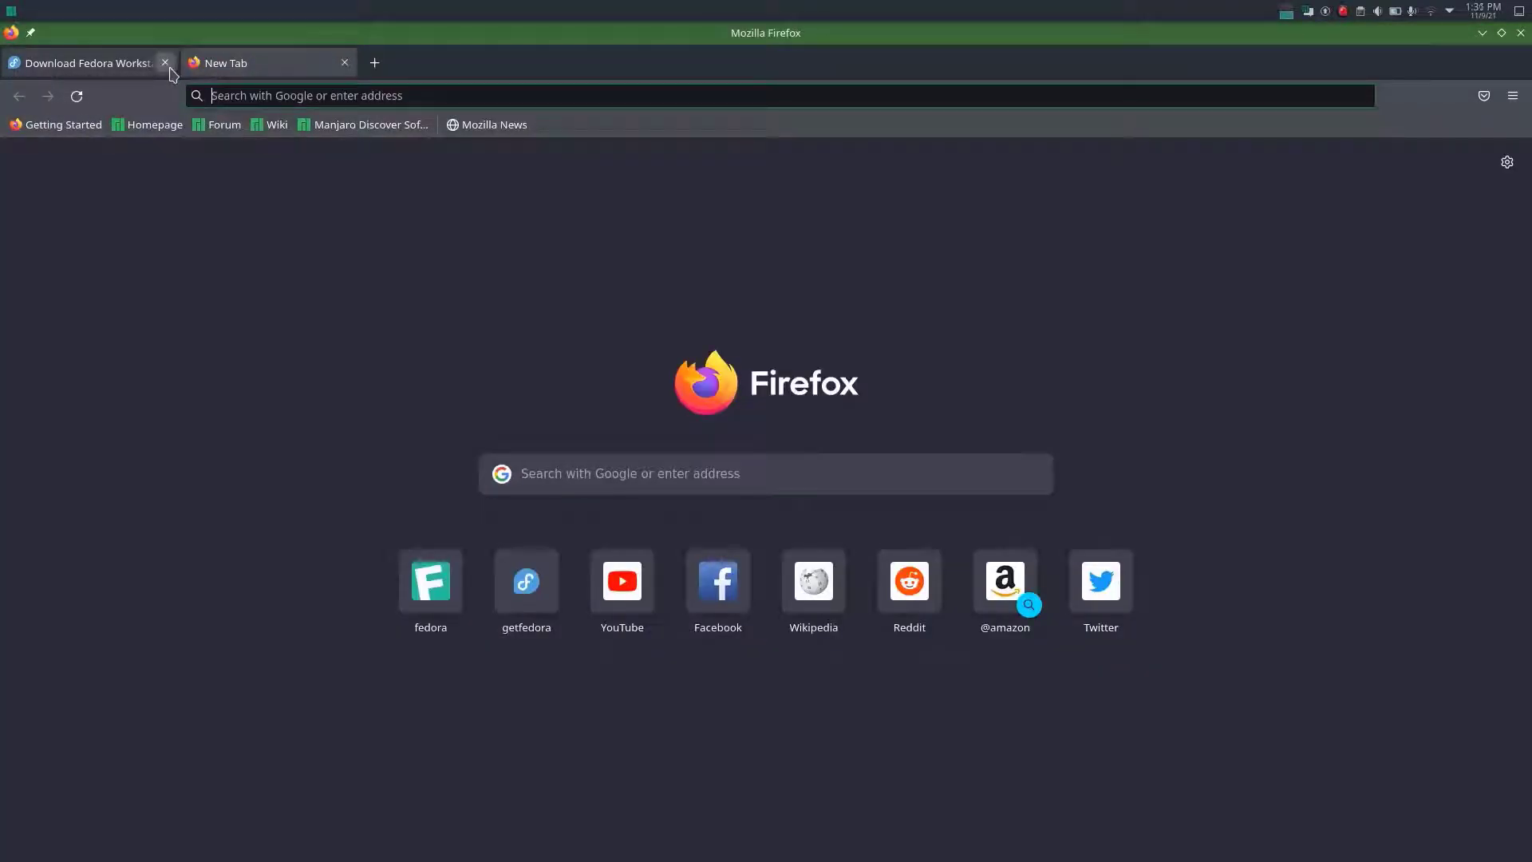
{"action": "left_click", "coordinate": [165, 63]}
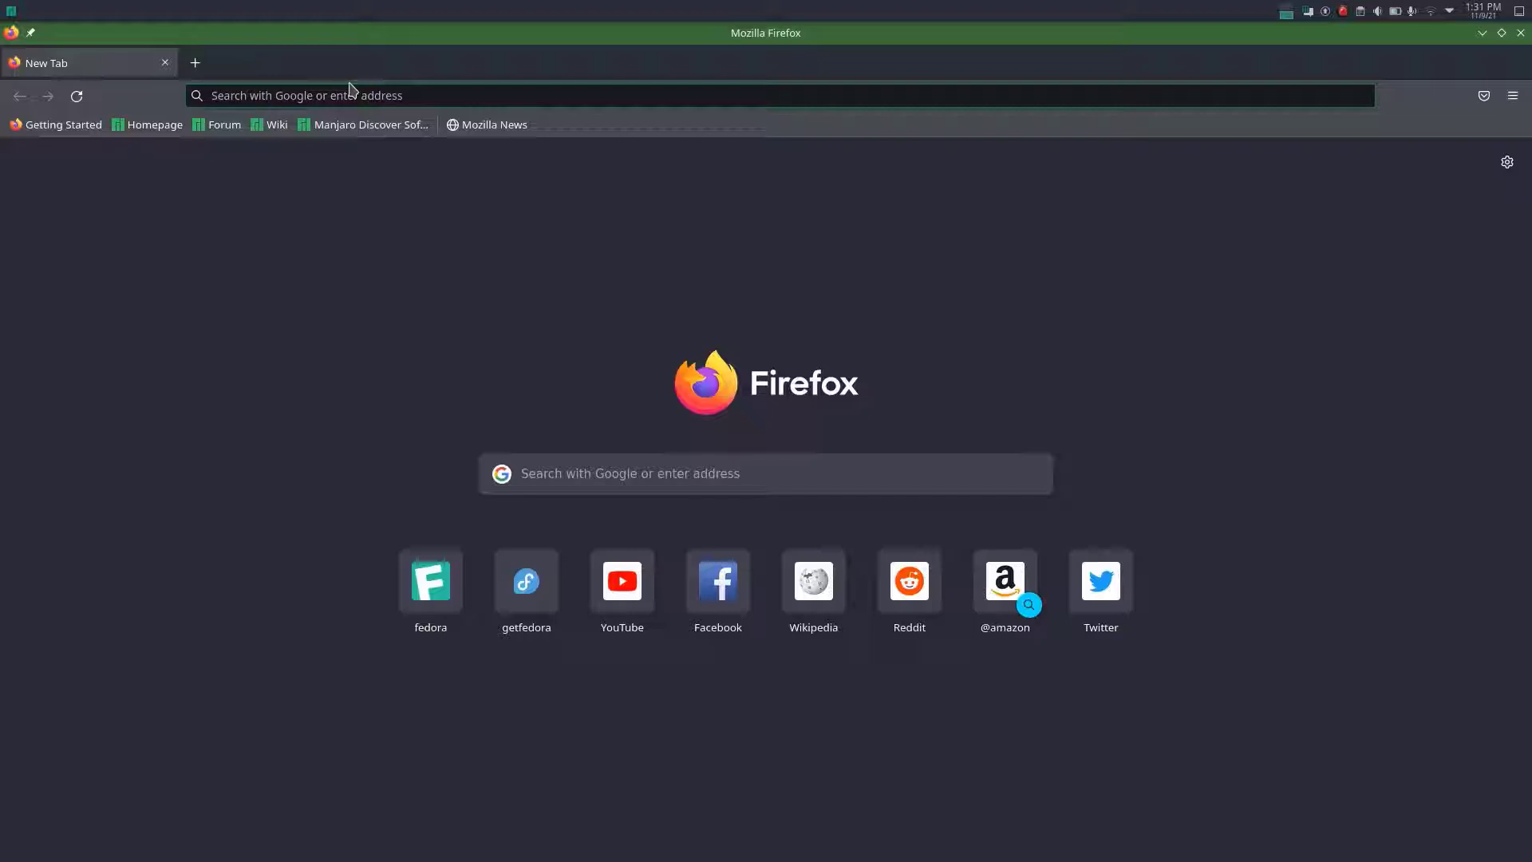
{"action": "type", "text": "ba"}
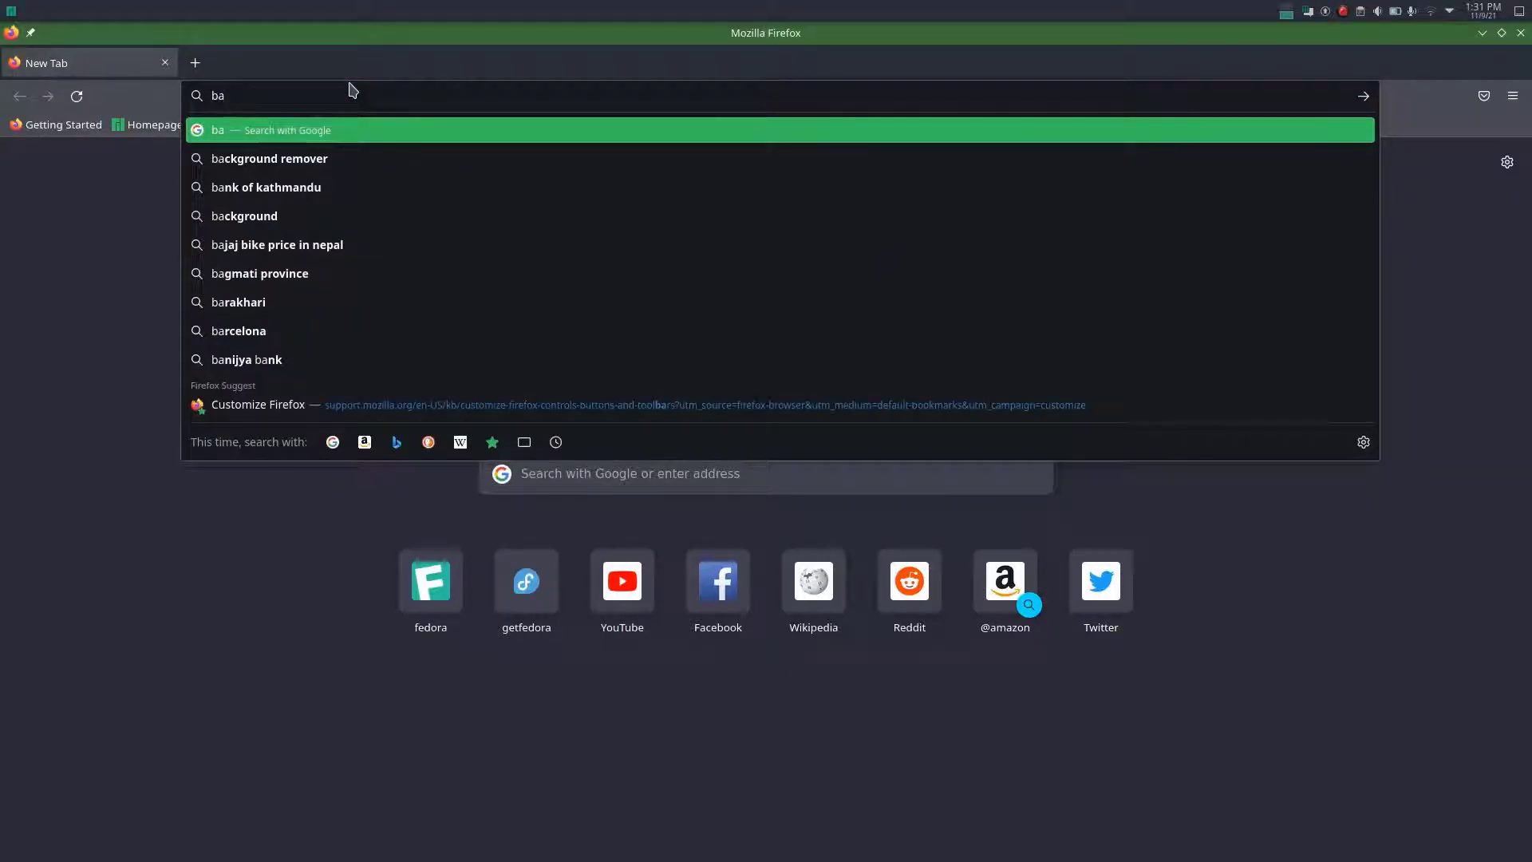
{"action": "type", "text": "lena etcher"}
{"action": "key", "text": "Return"}
{"action": "left_click", "coordinate": [480, 328]}
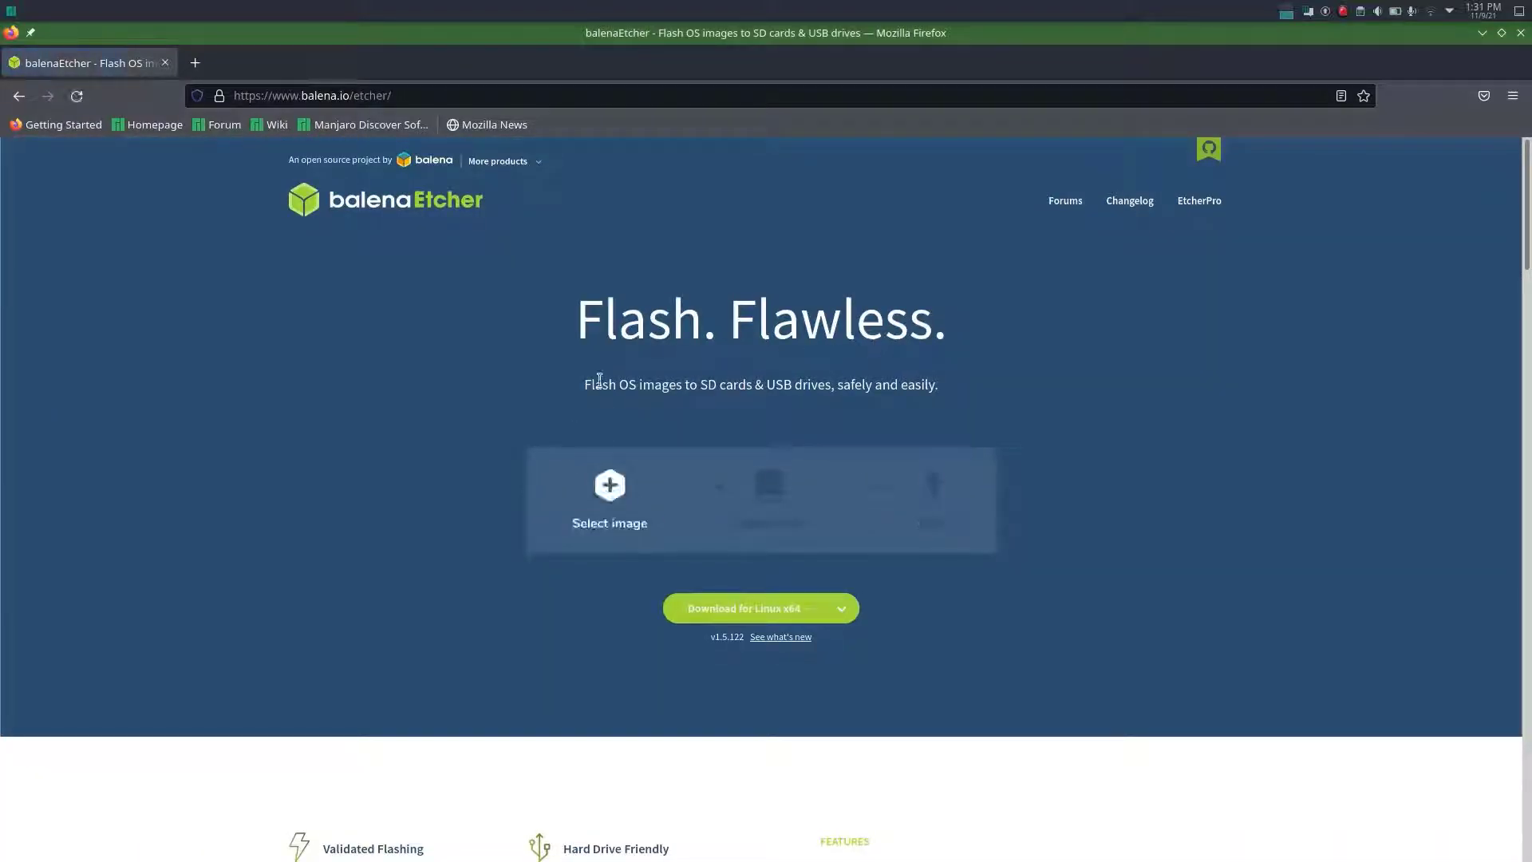
{"action": "scroll", "coordinate": [598, 380], "scroll_direction": "down", "scroll_amount": 5}
{"action": "scroll", "coordinate": [613, 454], "scroll_direction": "down", "scroll_amount": 12}
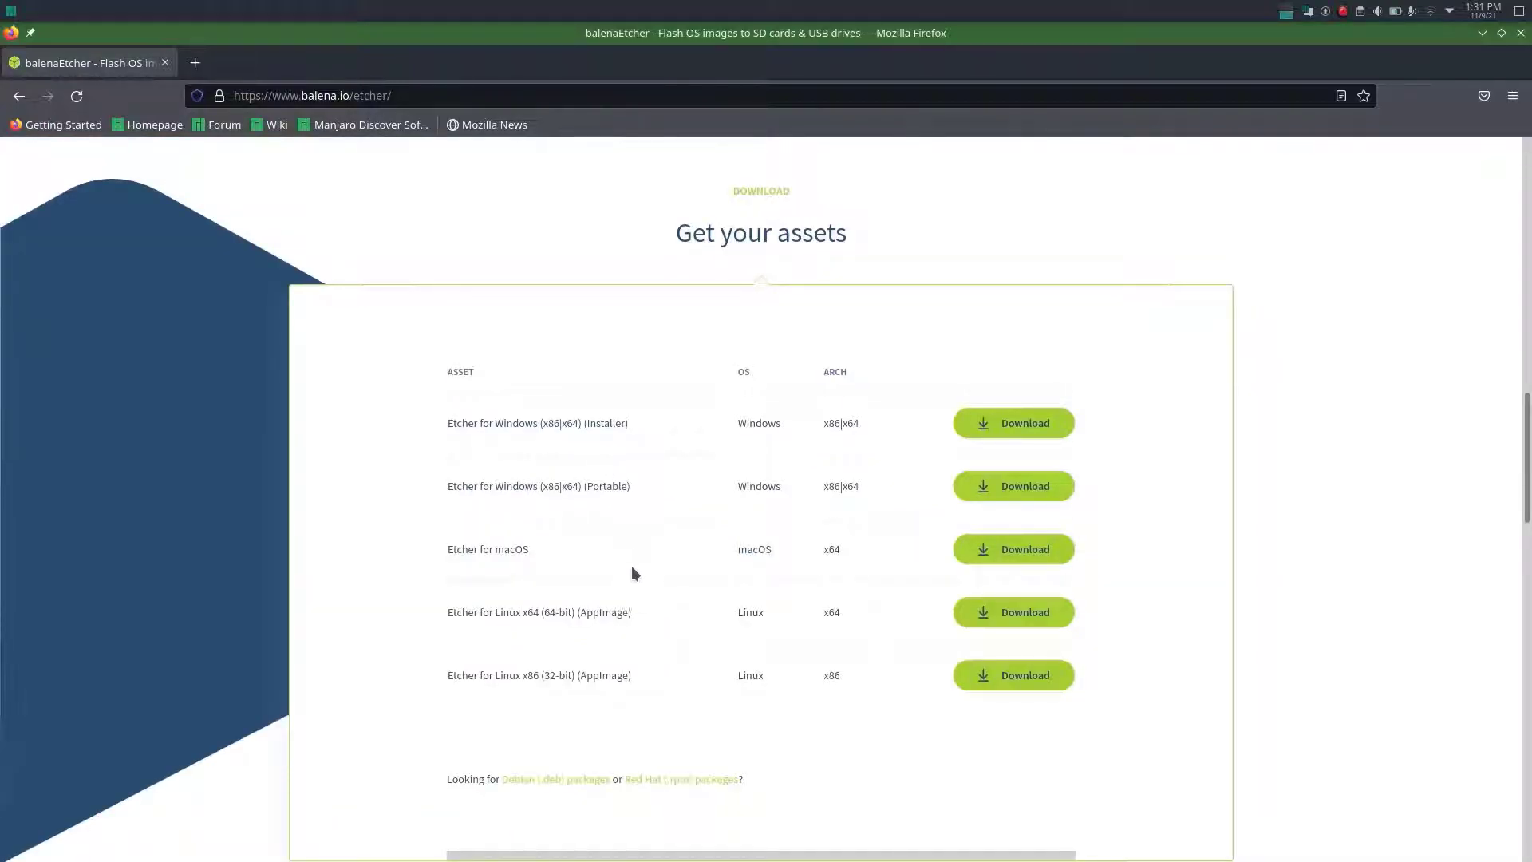
{"action": "scroll", "coordinate": [571, 552], "scroll_direction": "down", "scroll_amount": 5}
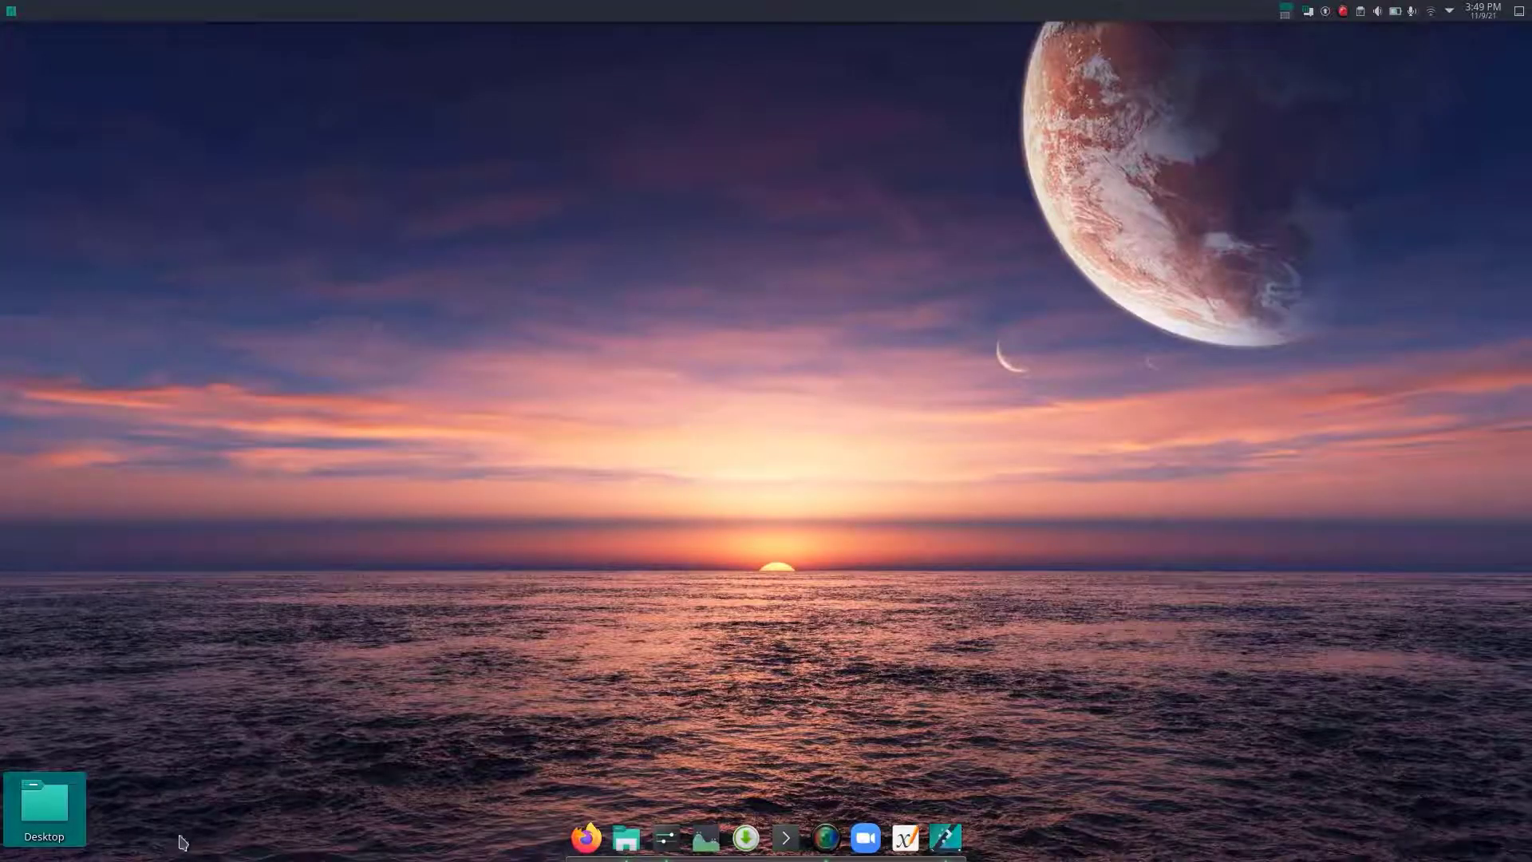
- Switch to the Dolphin file manager and extract the balenaEtcher AppImage from its zip archive into the Downloads folder
{"action": "left_click", "coordinate": [627, 837]}
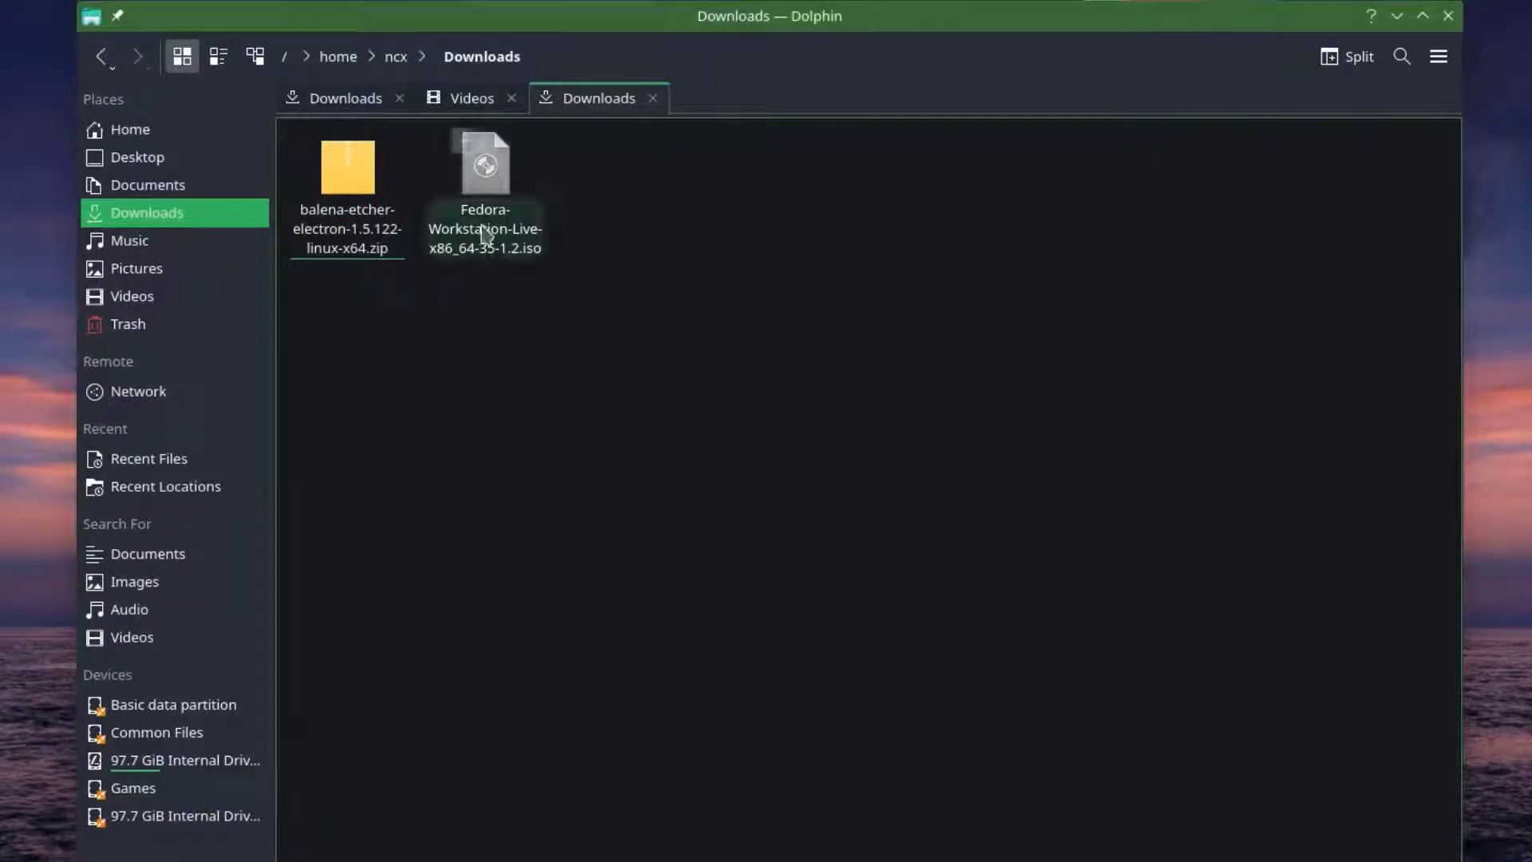
{"action": "double_click", "coordinate": [378, 209]}
{"action": "left_click_drag", "start_coordinate": [646, 205], "coordinate": [1003, 205]}
{"action": "left_click_drag", "start_coordinate": [807, 316], "coordinate": [481, 423]}
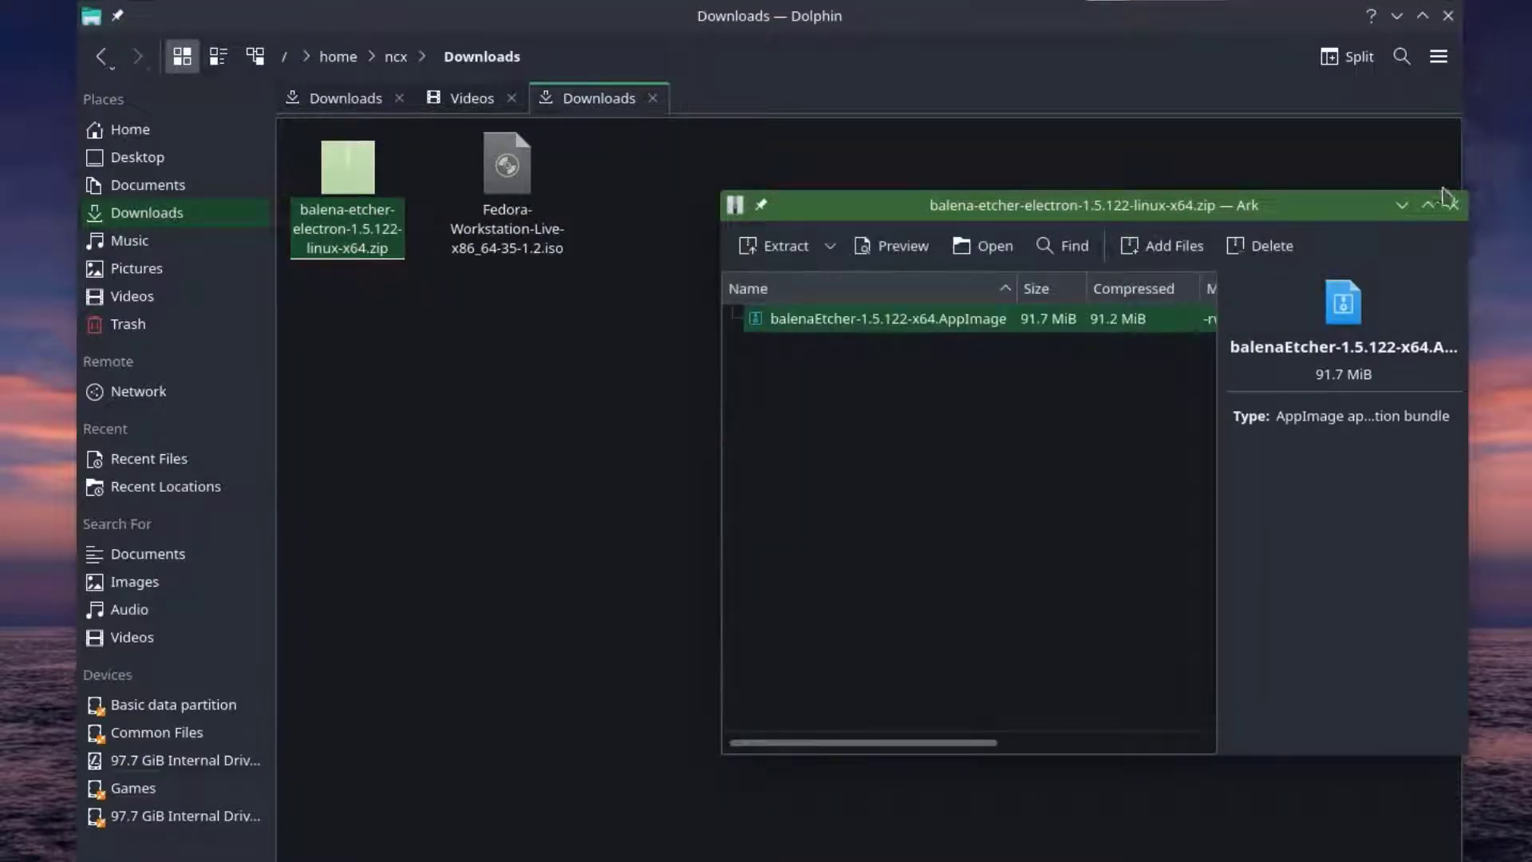
{"action": "left_click", "coordinate": [1449, 202]}
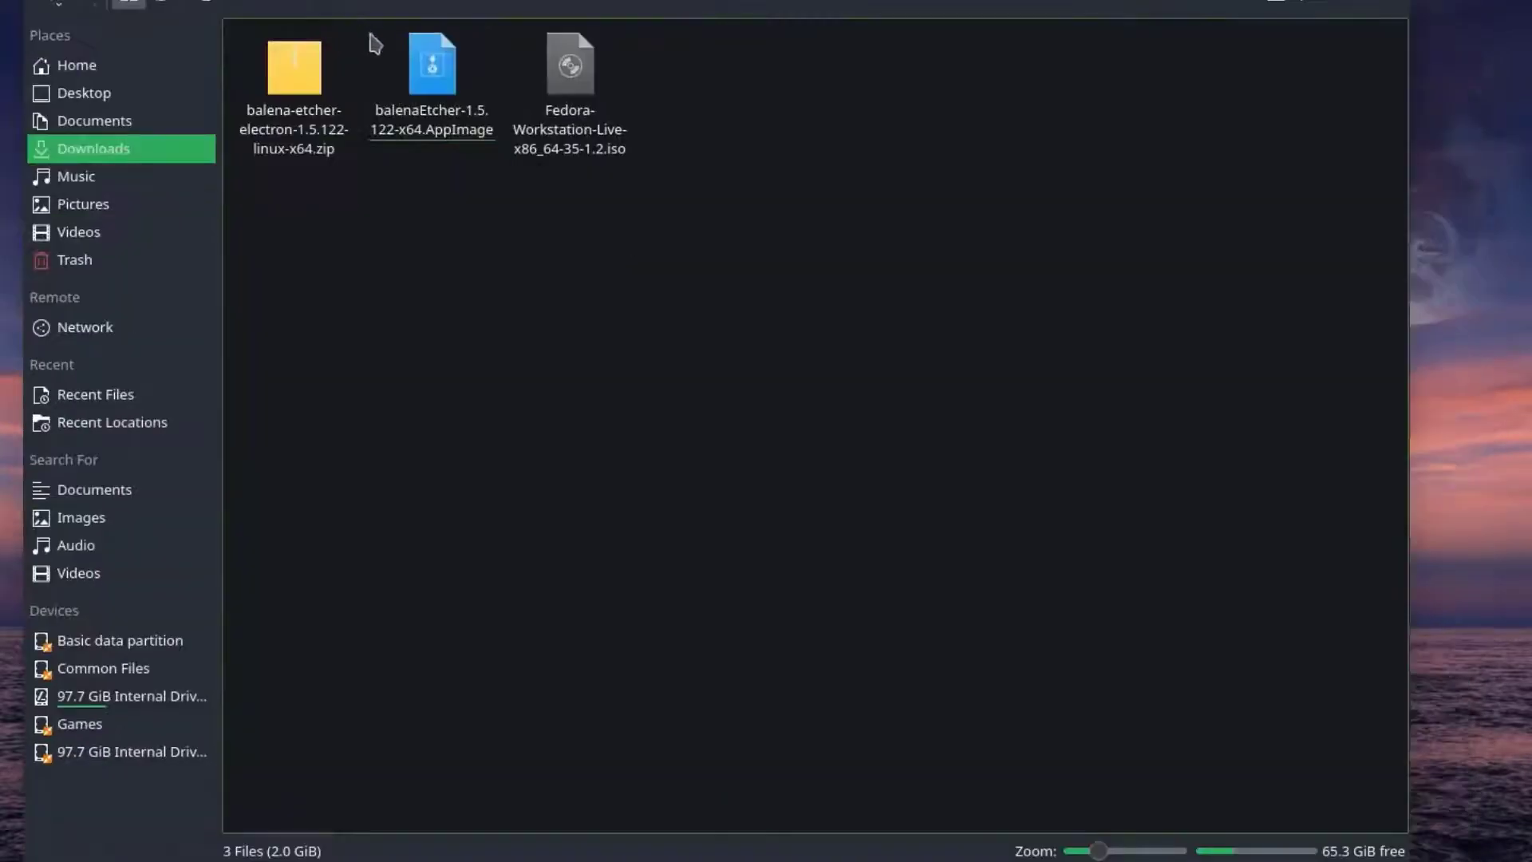
- Make the extracted balenaEtcher AppImage executable in its file permissions
{"action": "right_click", "coordinate": [445, 102]}
{"action": "left_click", "coordinate": [615, 529]}
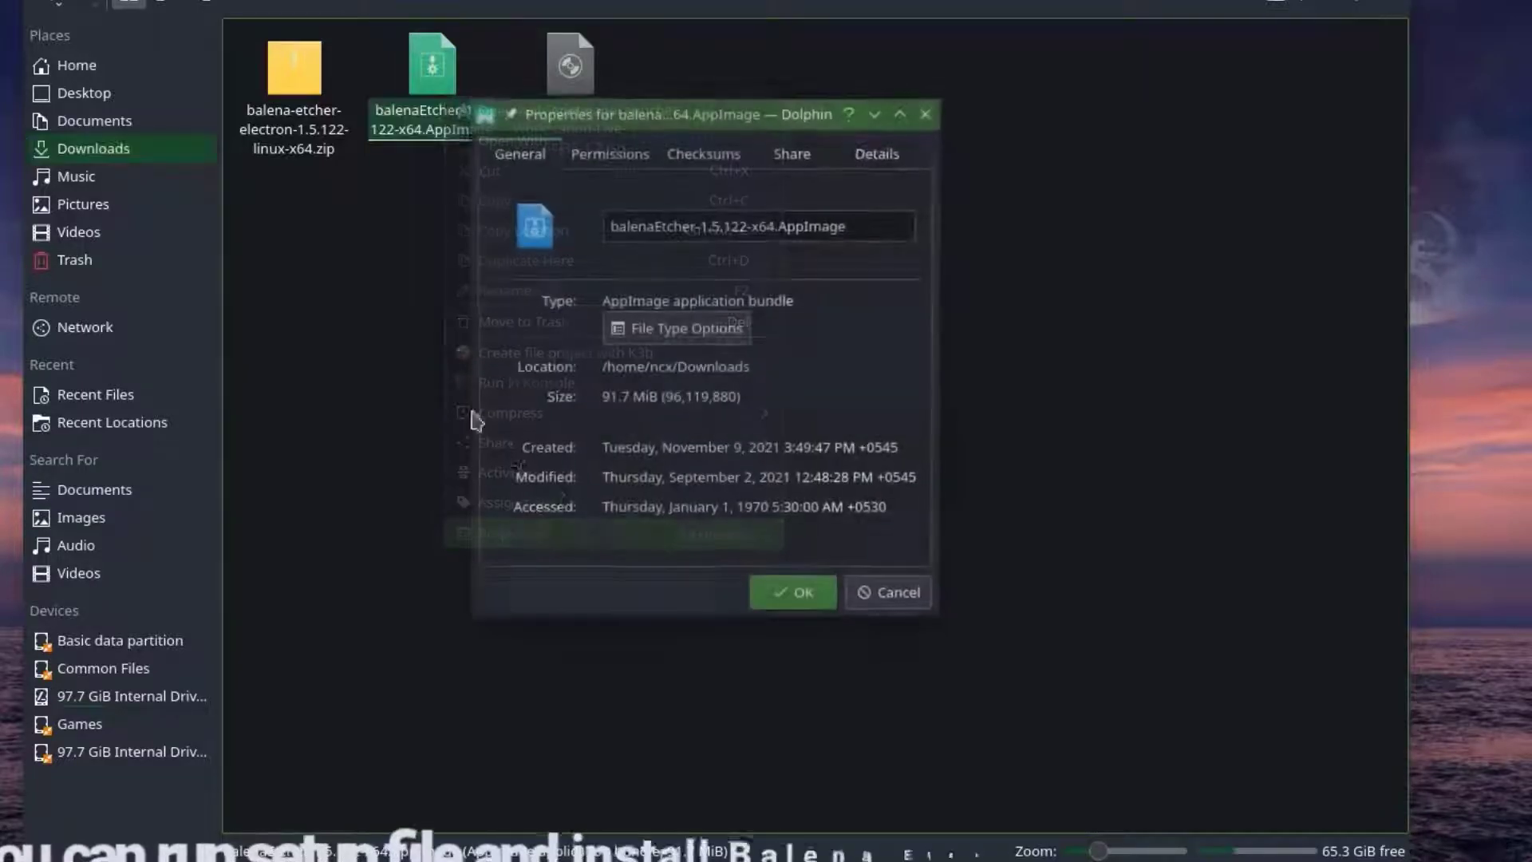
{"action": "left_click", "coordinate": [643, 153]}
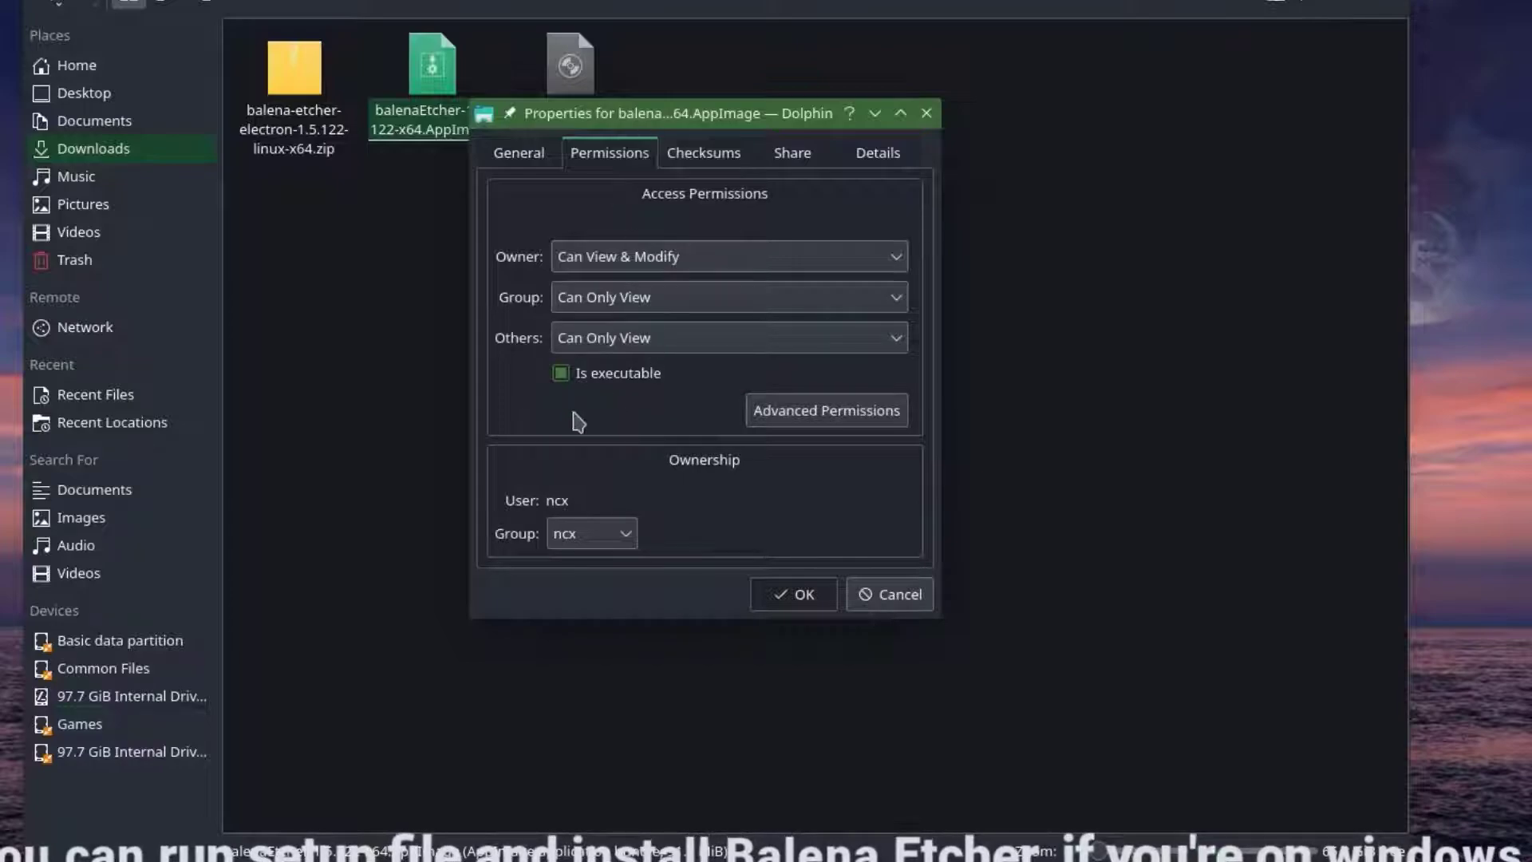
{"action": "left_click", "coordinate": [615, 375]}
{"action": "left_click", "coordinate": [802, 596]}
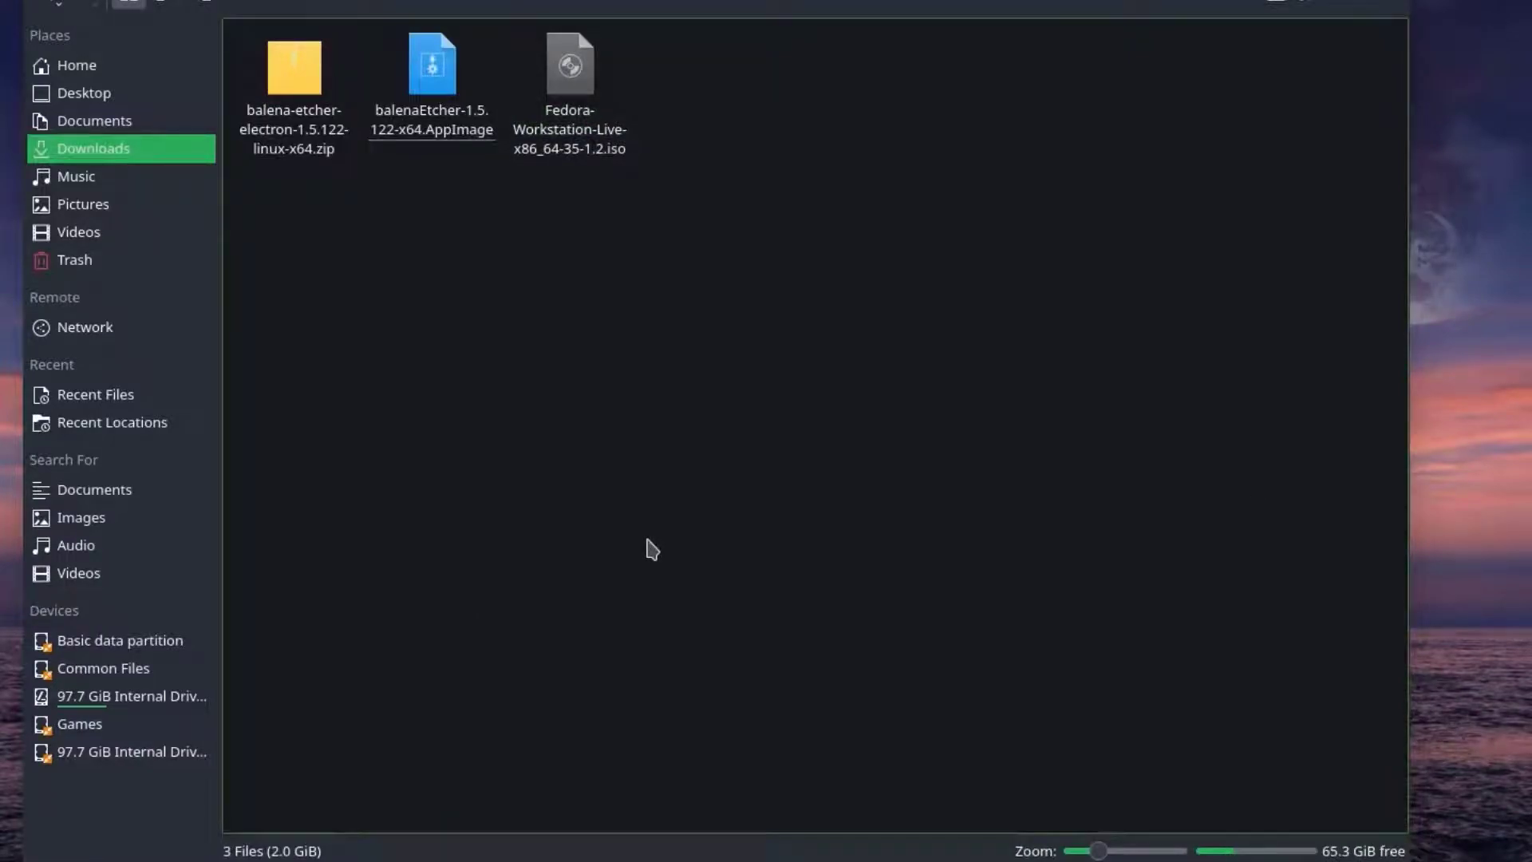
- Run the balenaEtcher AppImage and choose Fedora-Workstation-Live-x86_64-35-1.2.iso from Downloads as the image to flash
{"action": "left_click", "coordinate": [438, 102]}
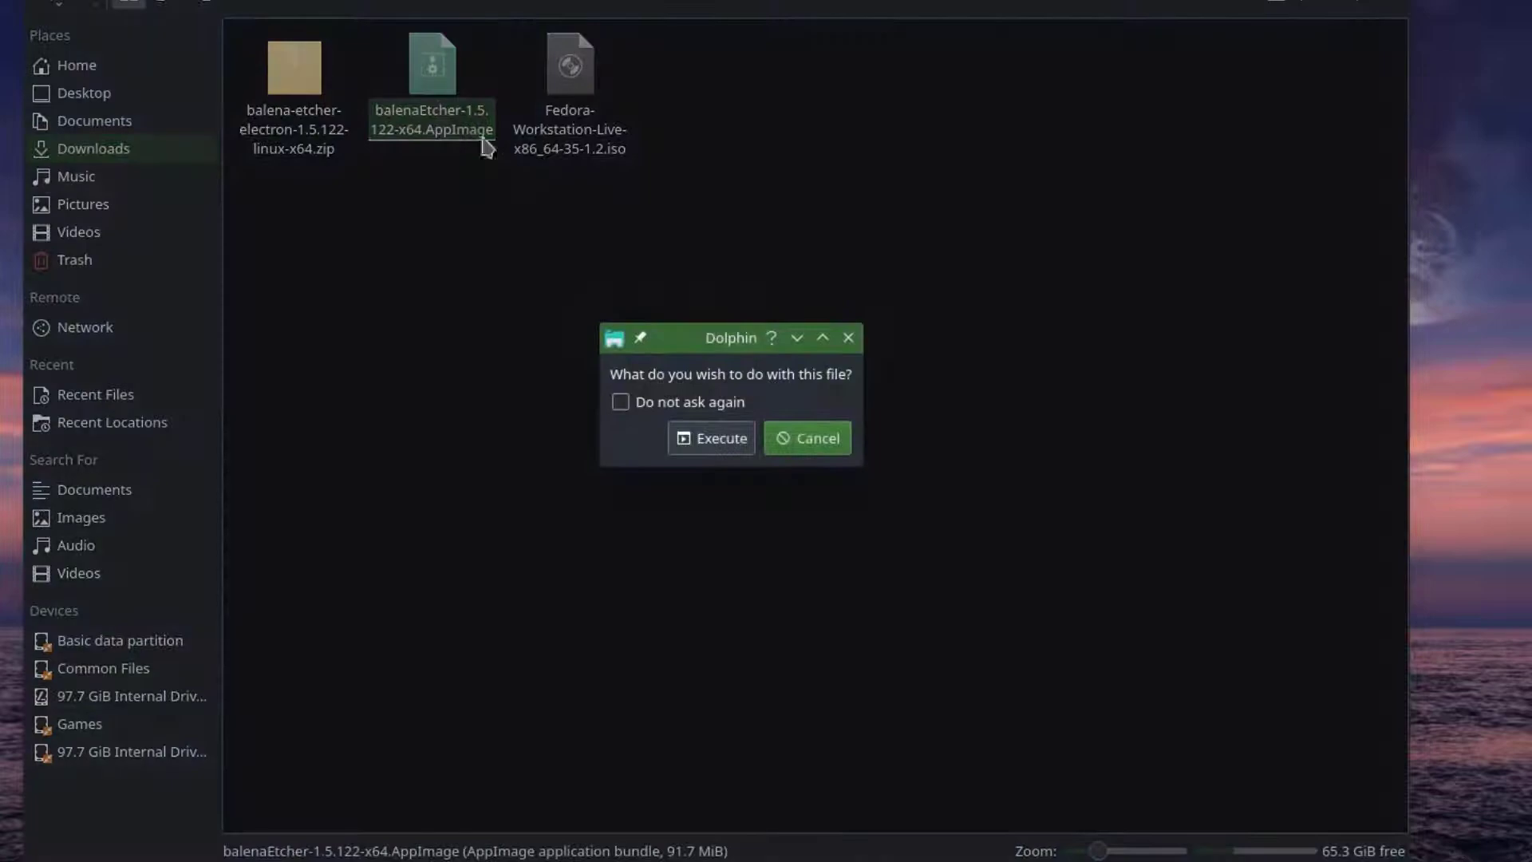
{"action": "left_click", "coordinate": [732, 442]}
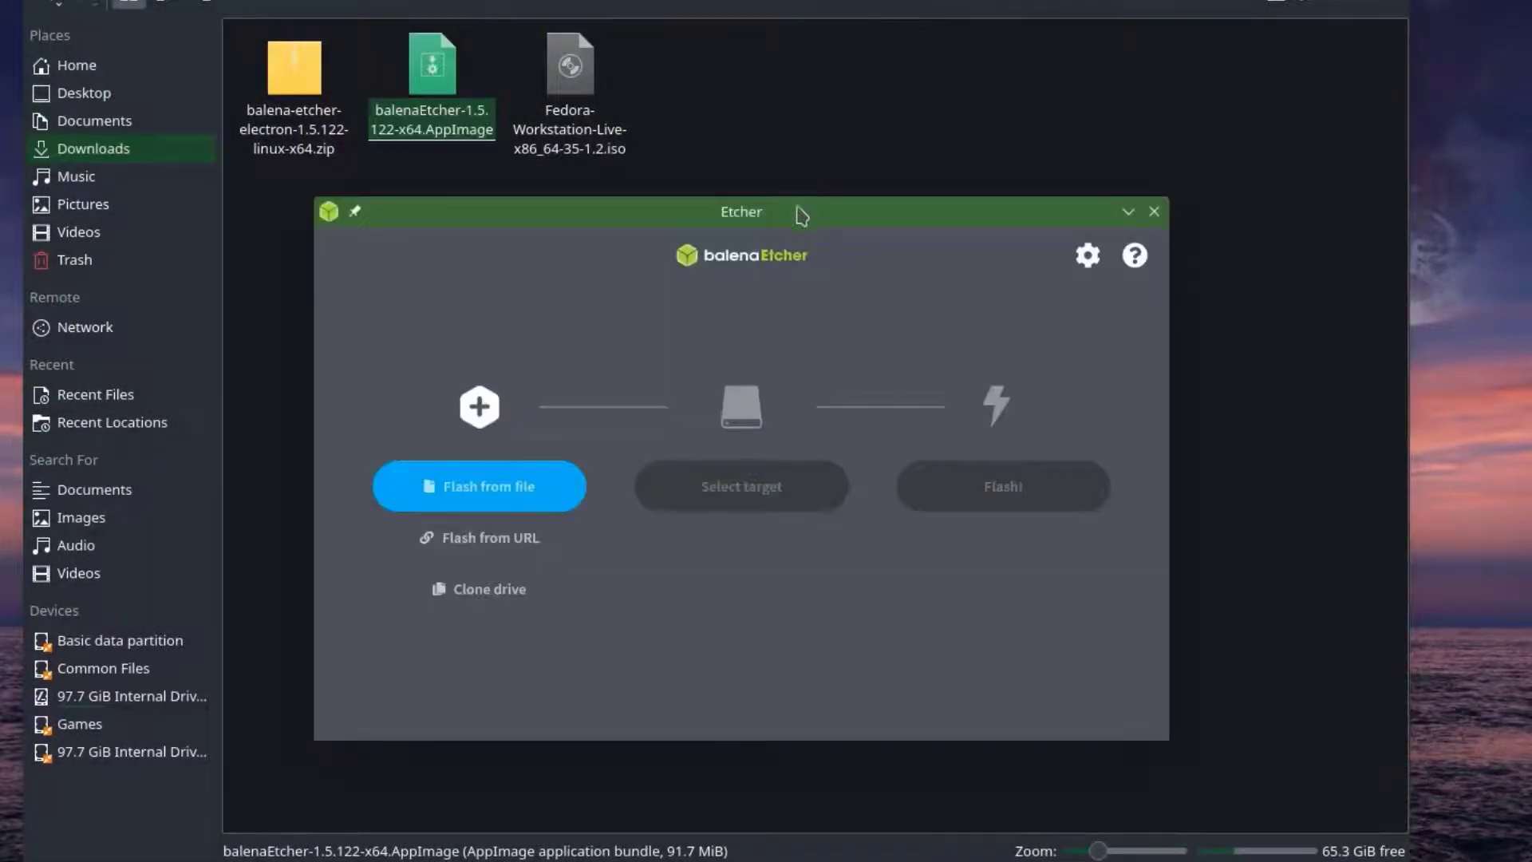
{"action": "left_click_drag", "start_coordinate": [779, 222], "coordinate": [737, 14]}
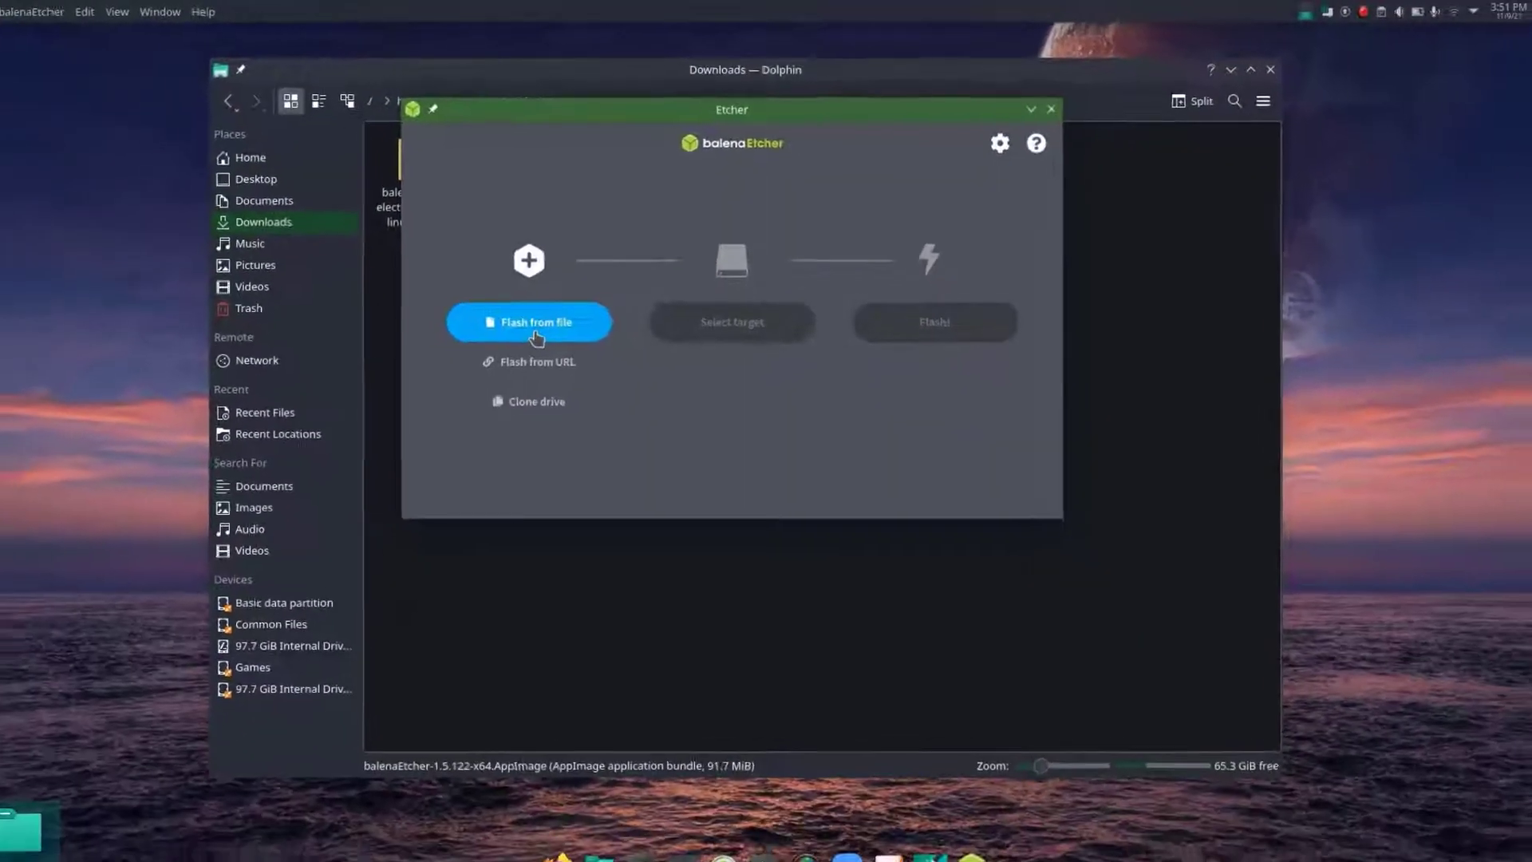
{"action": "left_click", "coordinate": [537, 337]}
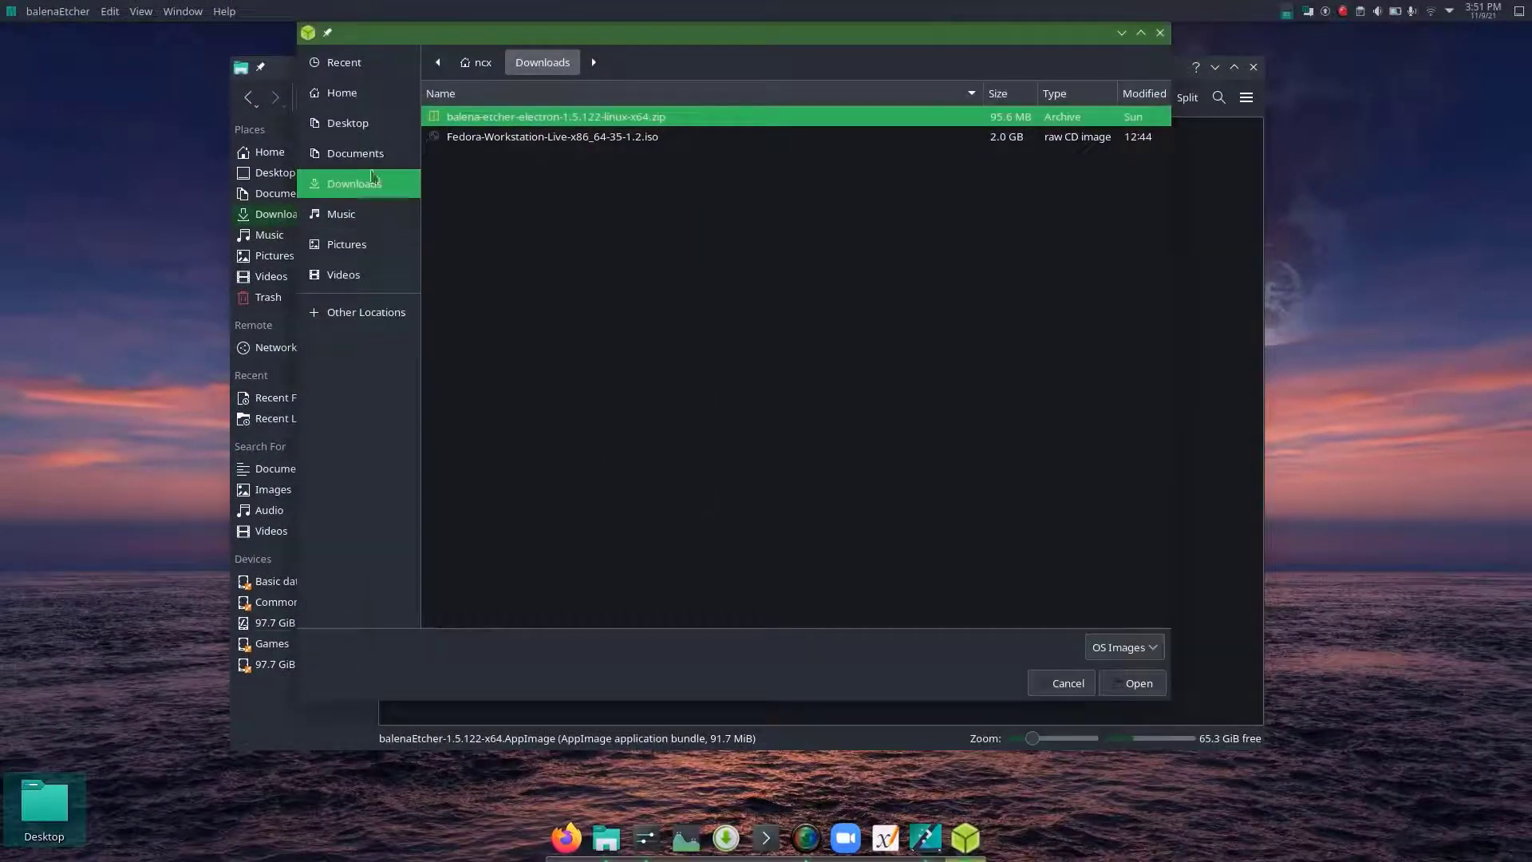
{"action": "double_click", "coordinate": [526, 138]}
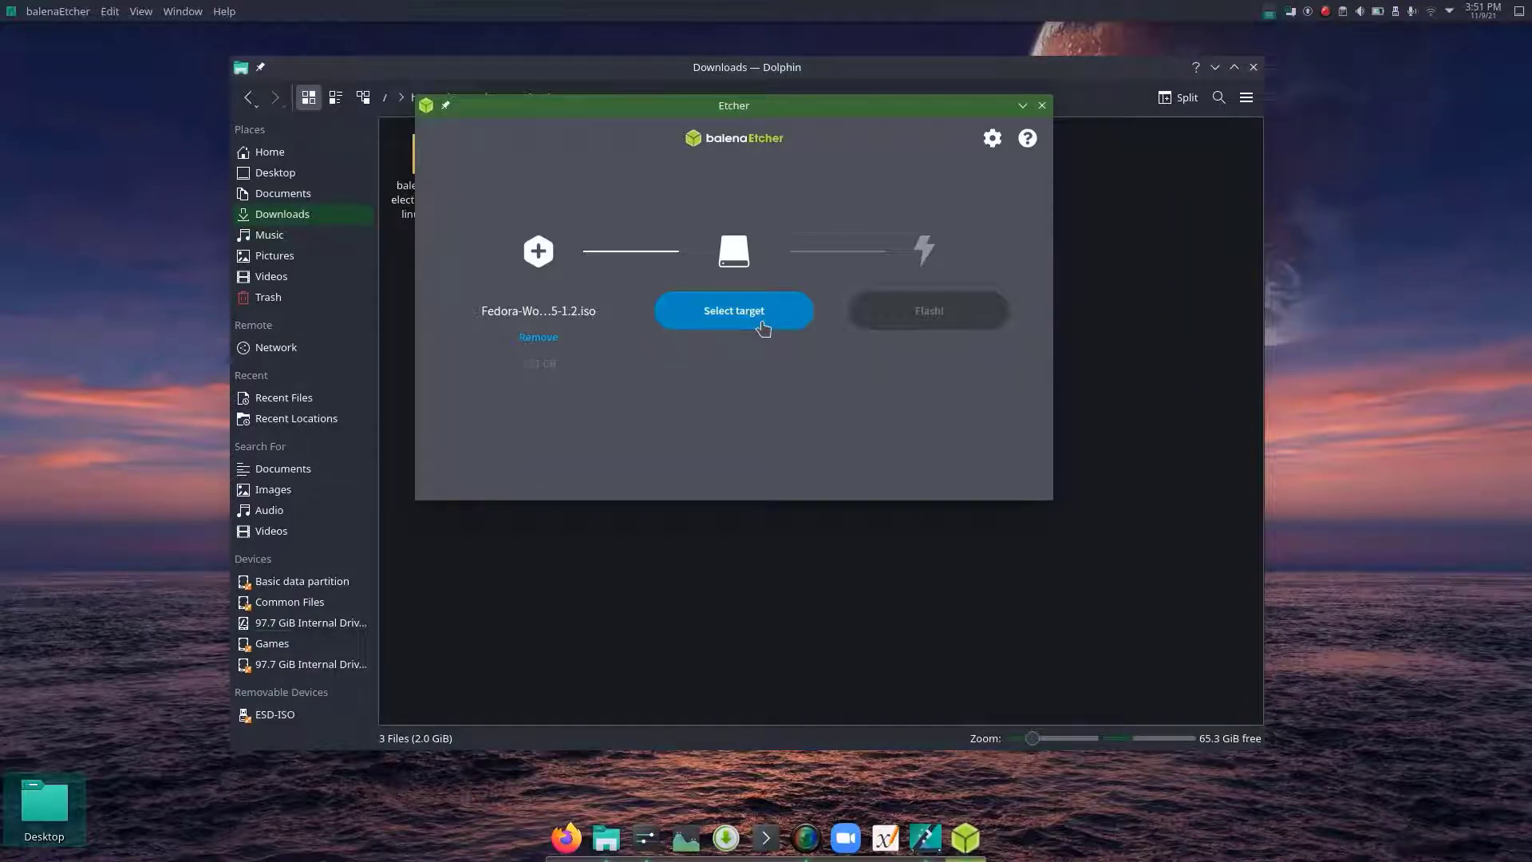
- Select the 8.05 GB Verbatim USB drive at /dev/sdc as the flash target, showing the hidden drives as well
{"action": "left_click", "coordinate": [762, 324]}
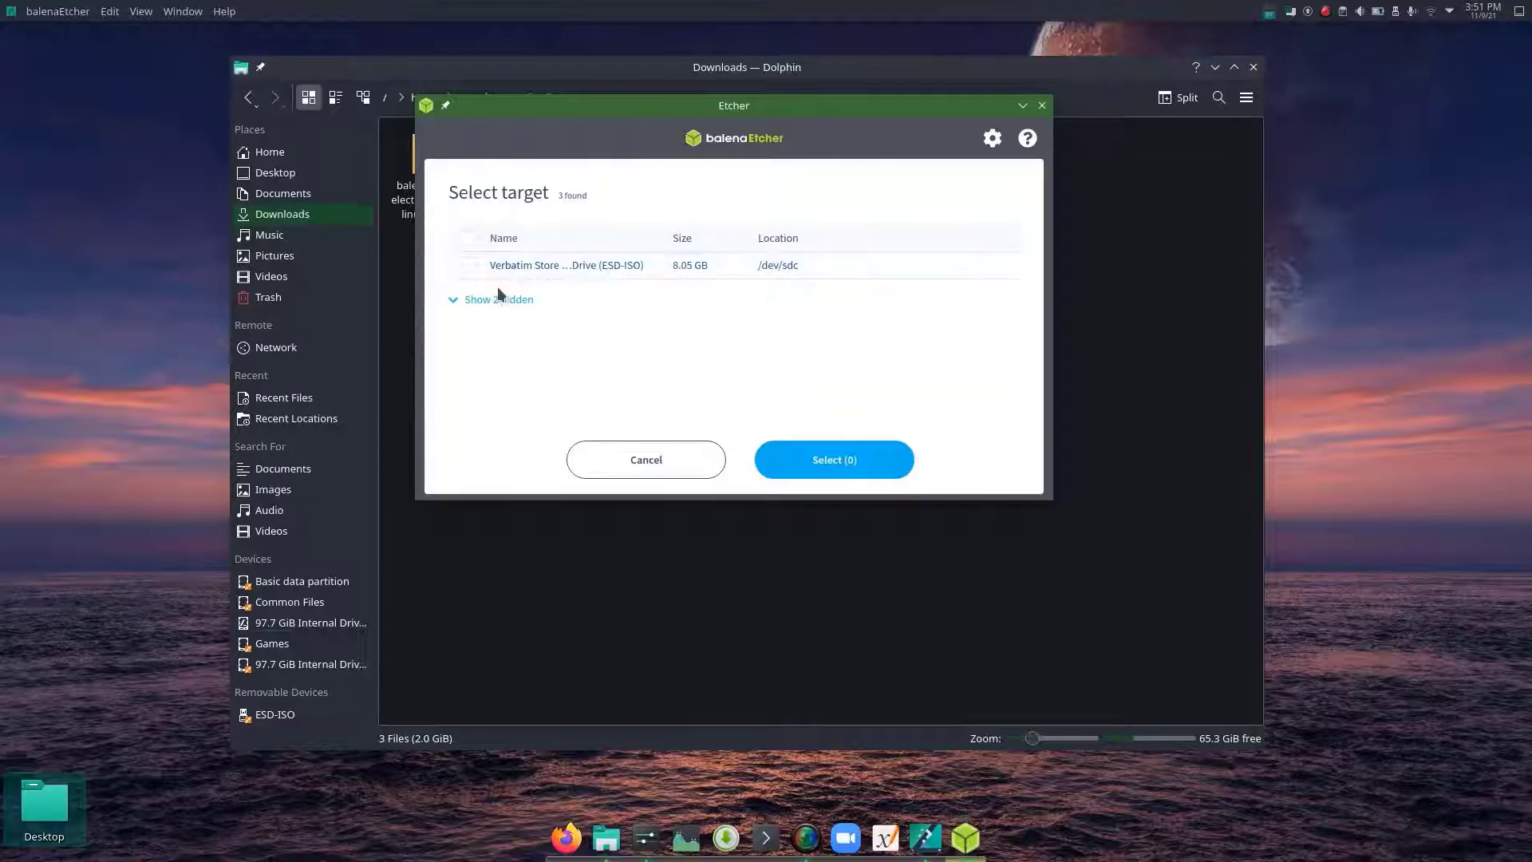
{"action": "left_click", "coordinate": [533, 275]}
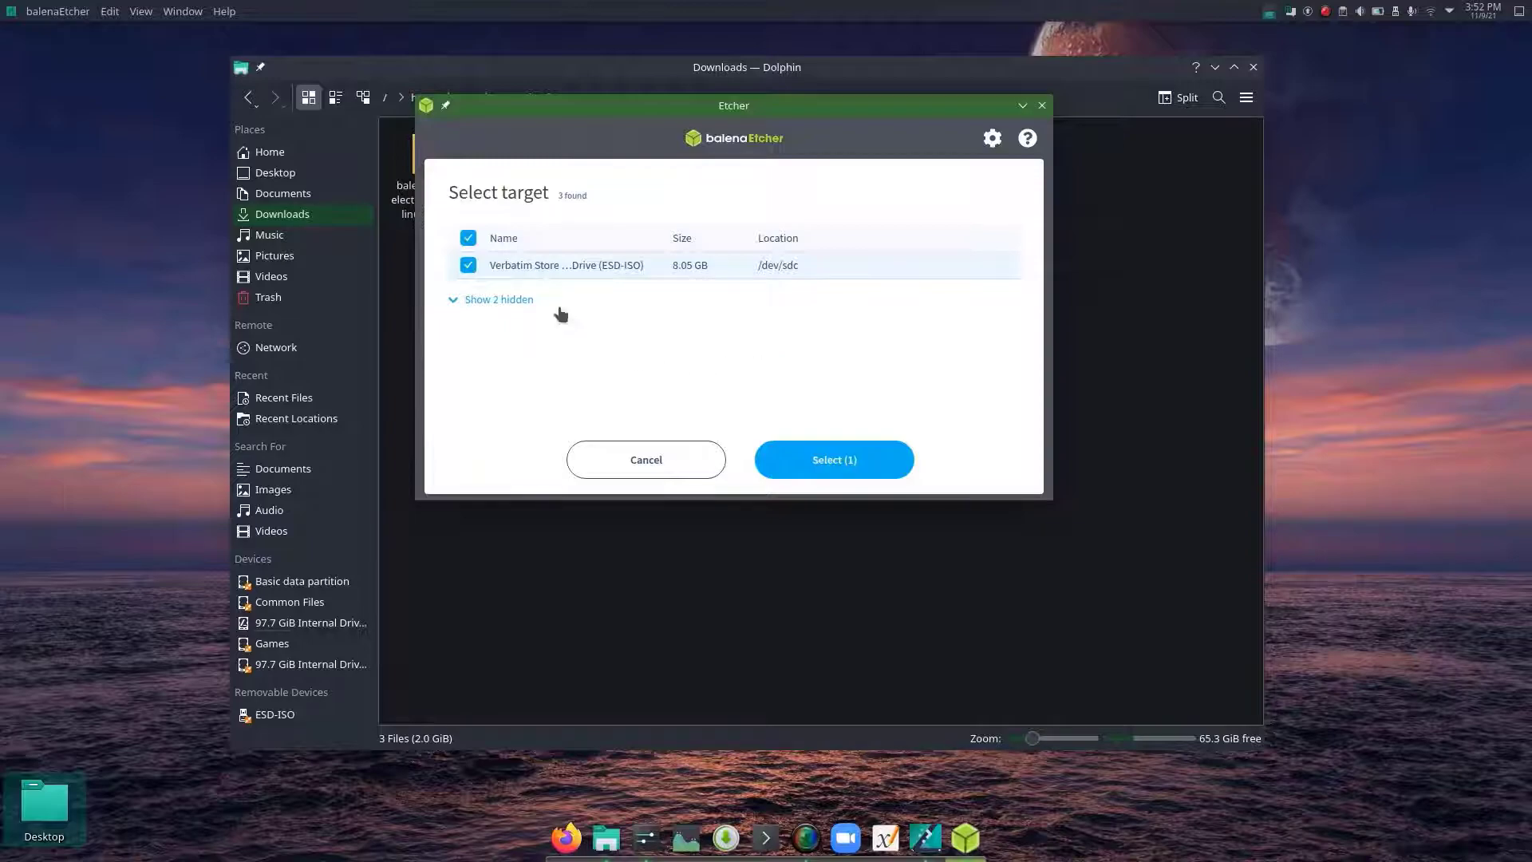
{"action": "left_click", "coordinate": [451, 304]}
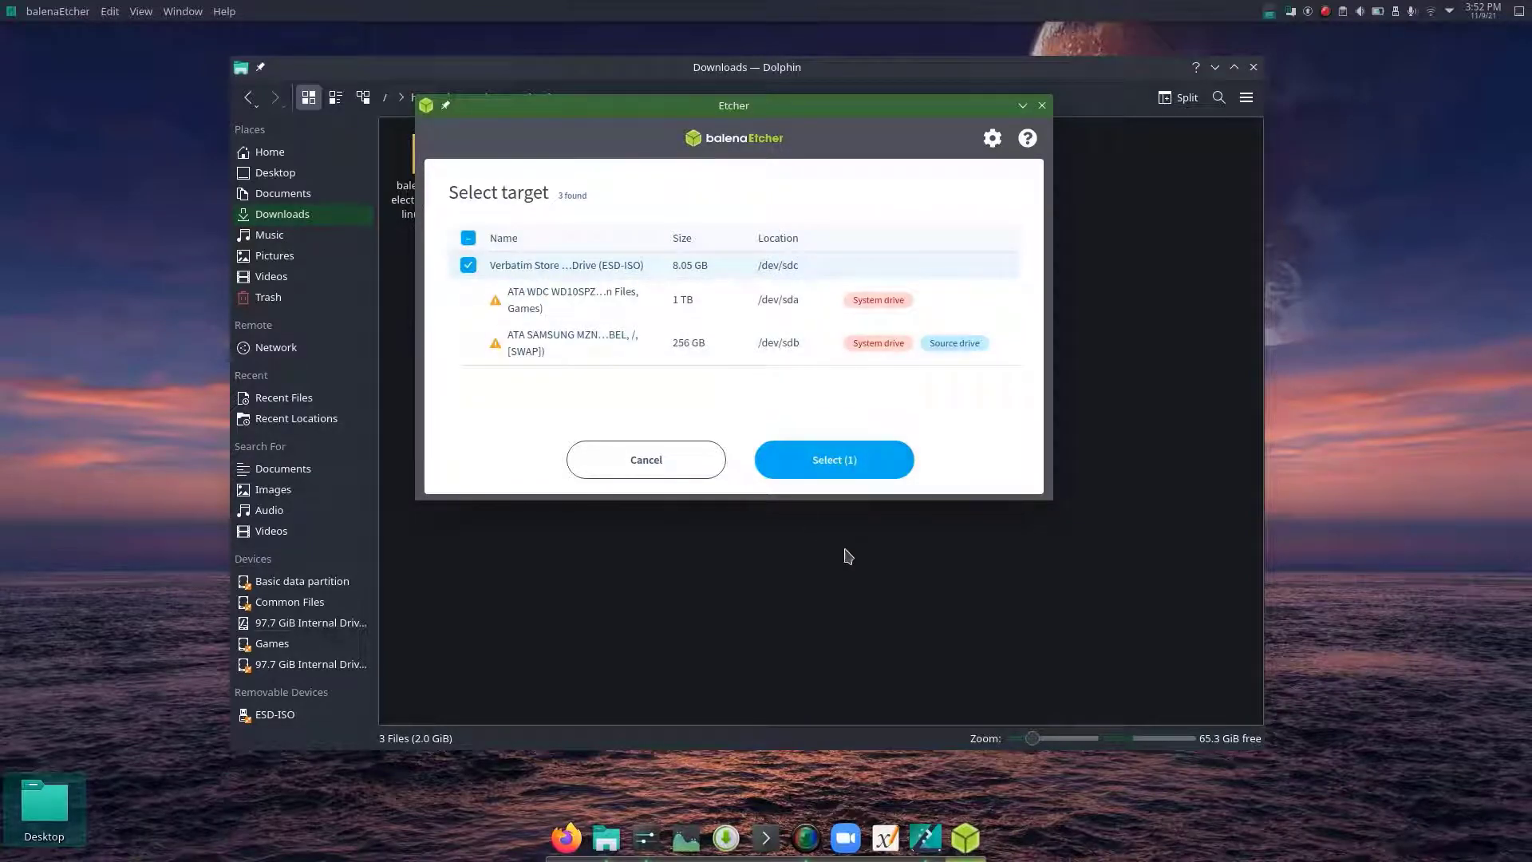
{"action": "left_click", "coordinate": [826, 459]}
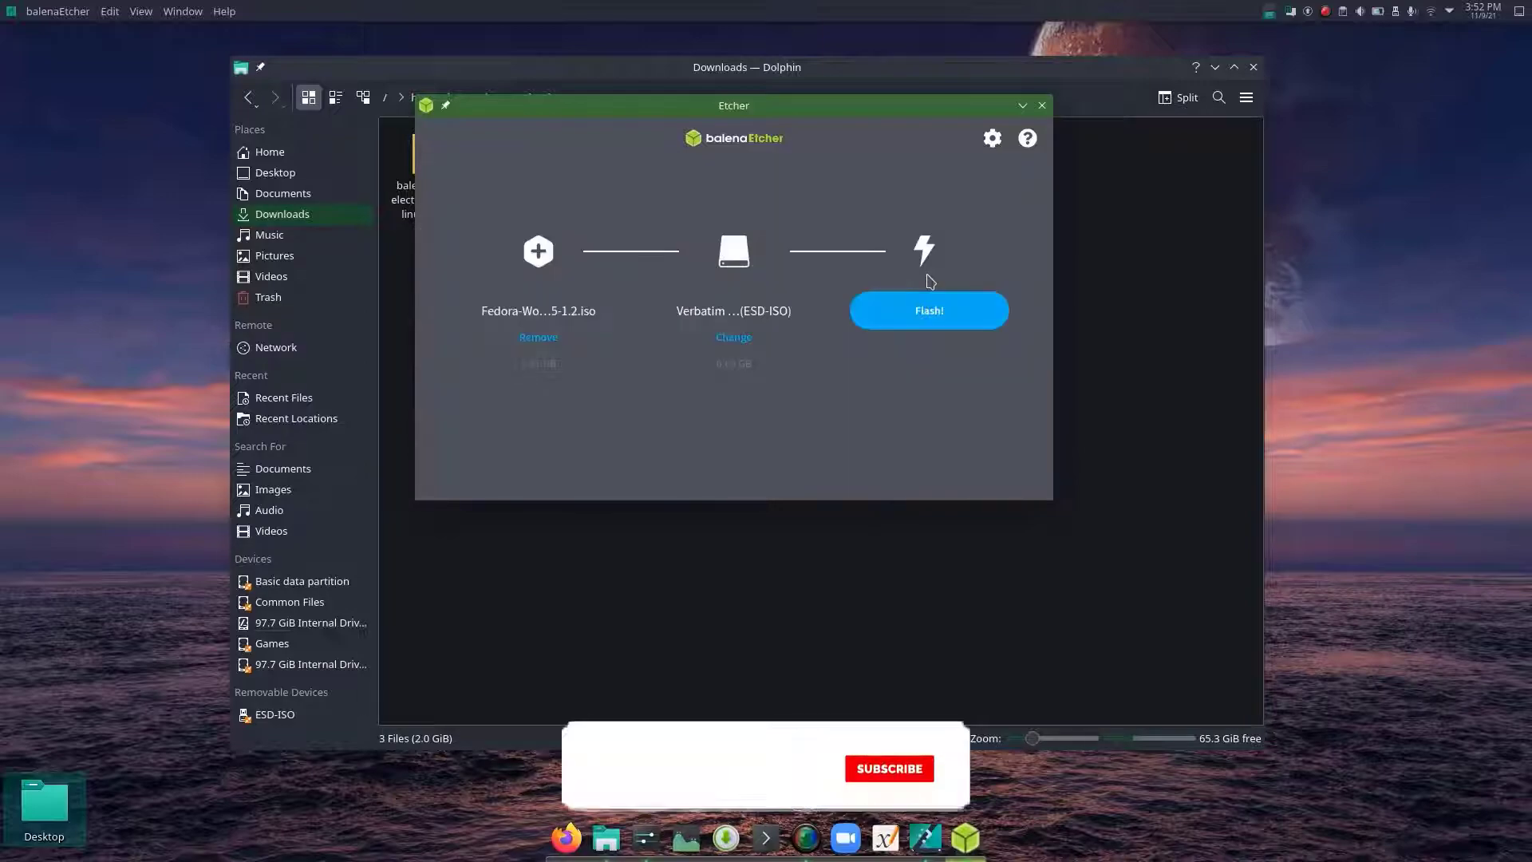
- Flash the Fedora image to the USB drive and close the Downloads folder window
{"action": "left_click", "coordinate": [956, 314]}
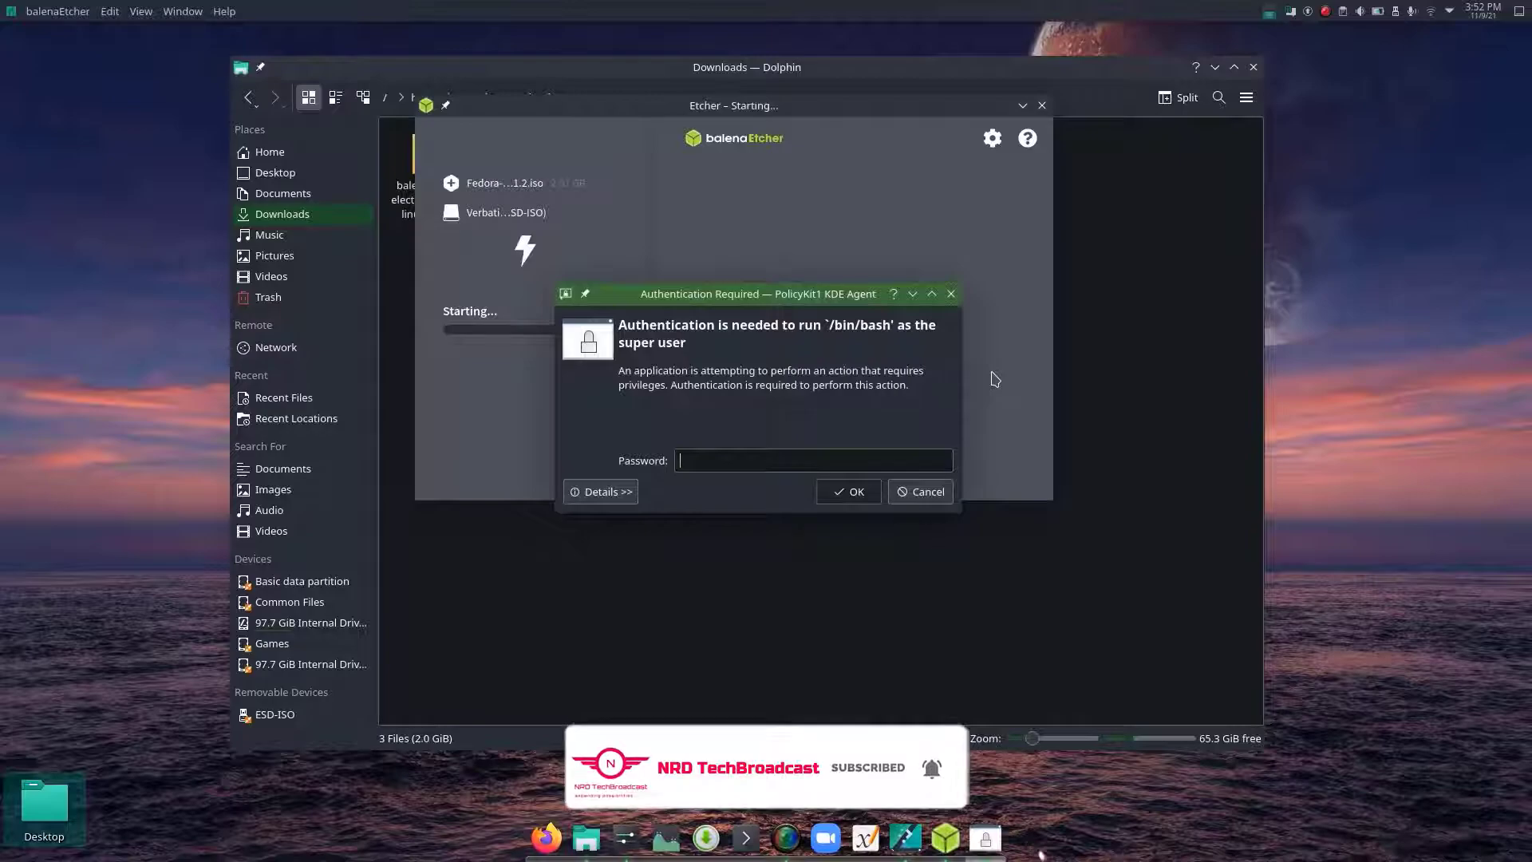
{"action": "left_click", "coordinate": [995, 378]}
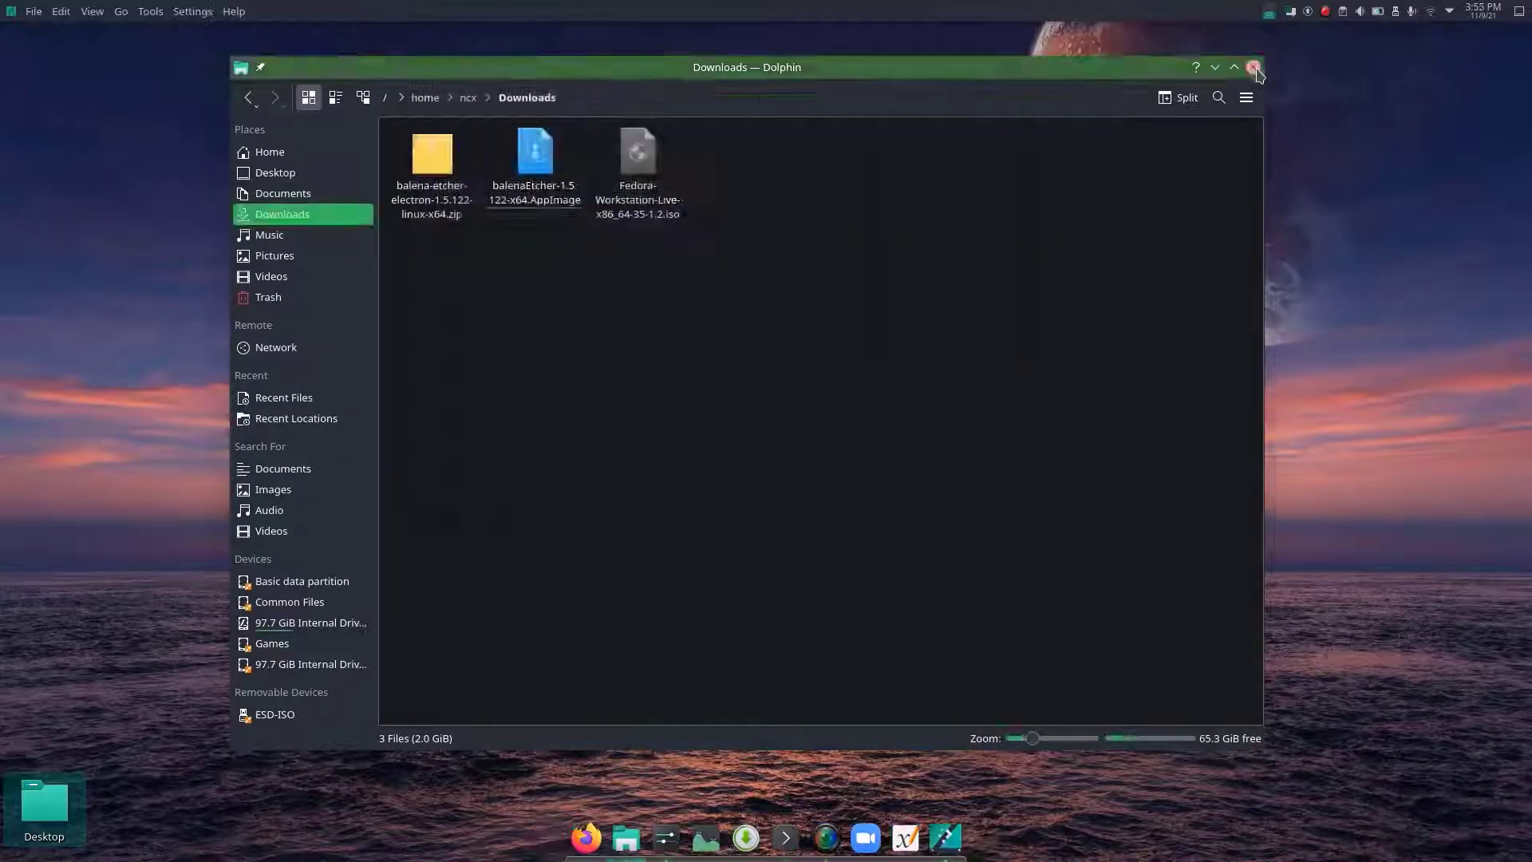
{"action": "left_click", "coordinate": [1254, 67]}
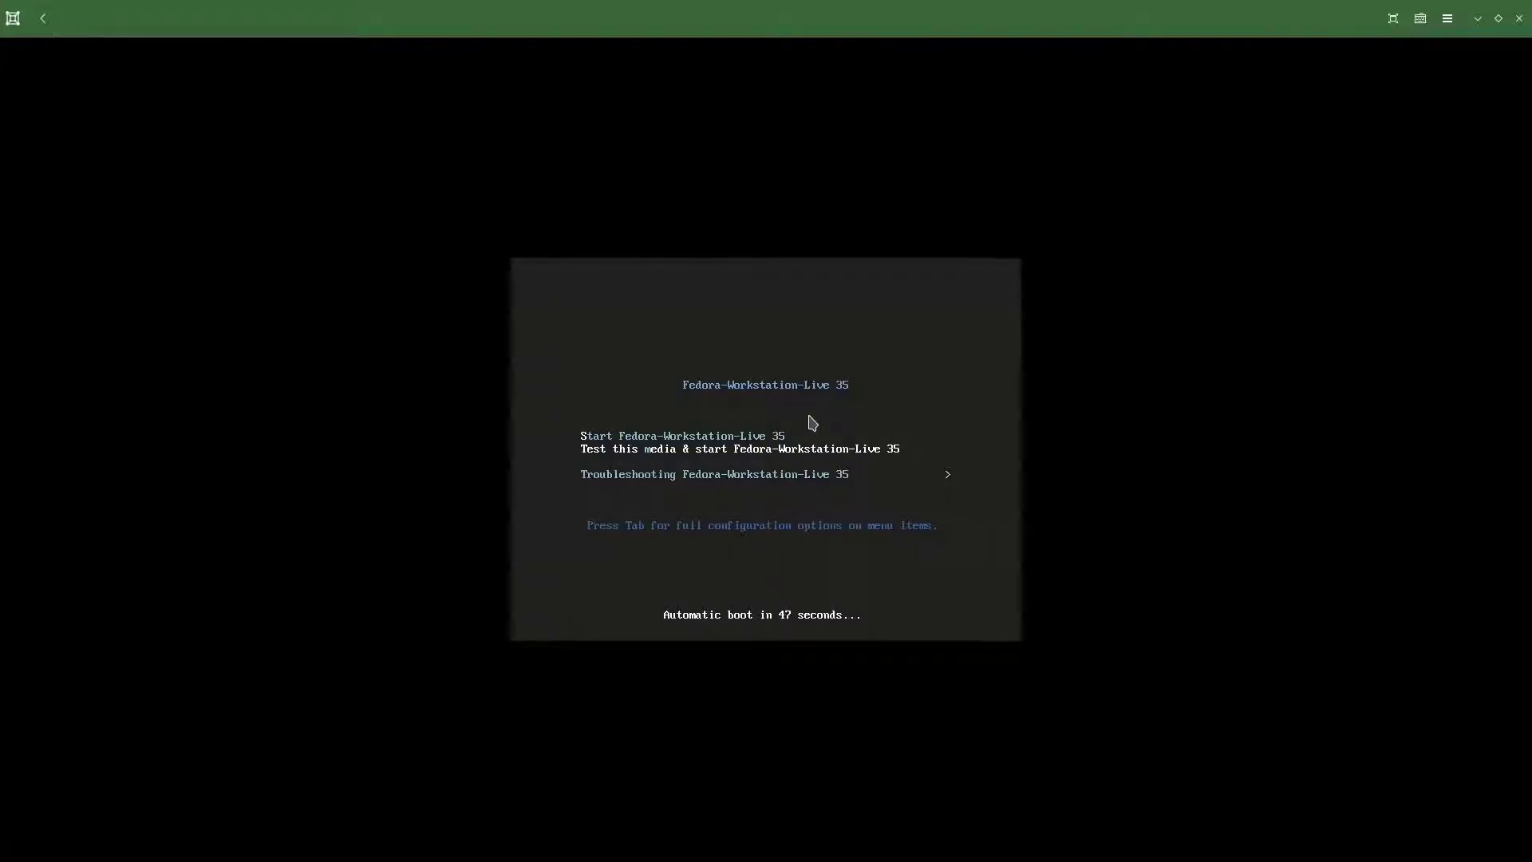
- Boot with the Start Fedora-Workstation-Live 35 option and launch the installation to the hard drive
{"action": "key", "text": "Down"}
{"action": "key", "text": "Up"}
{"action": "key", "text": "Up"}
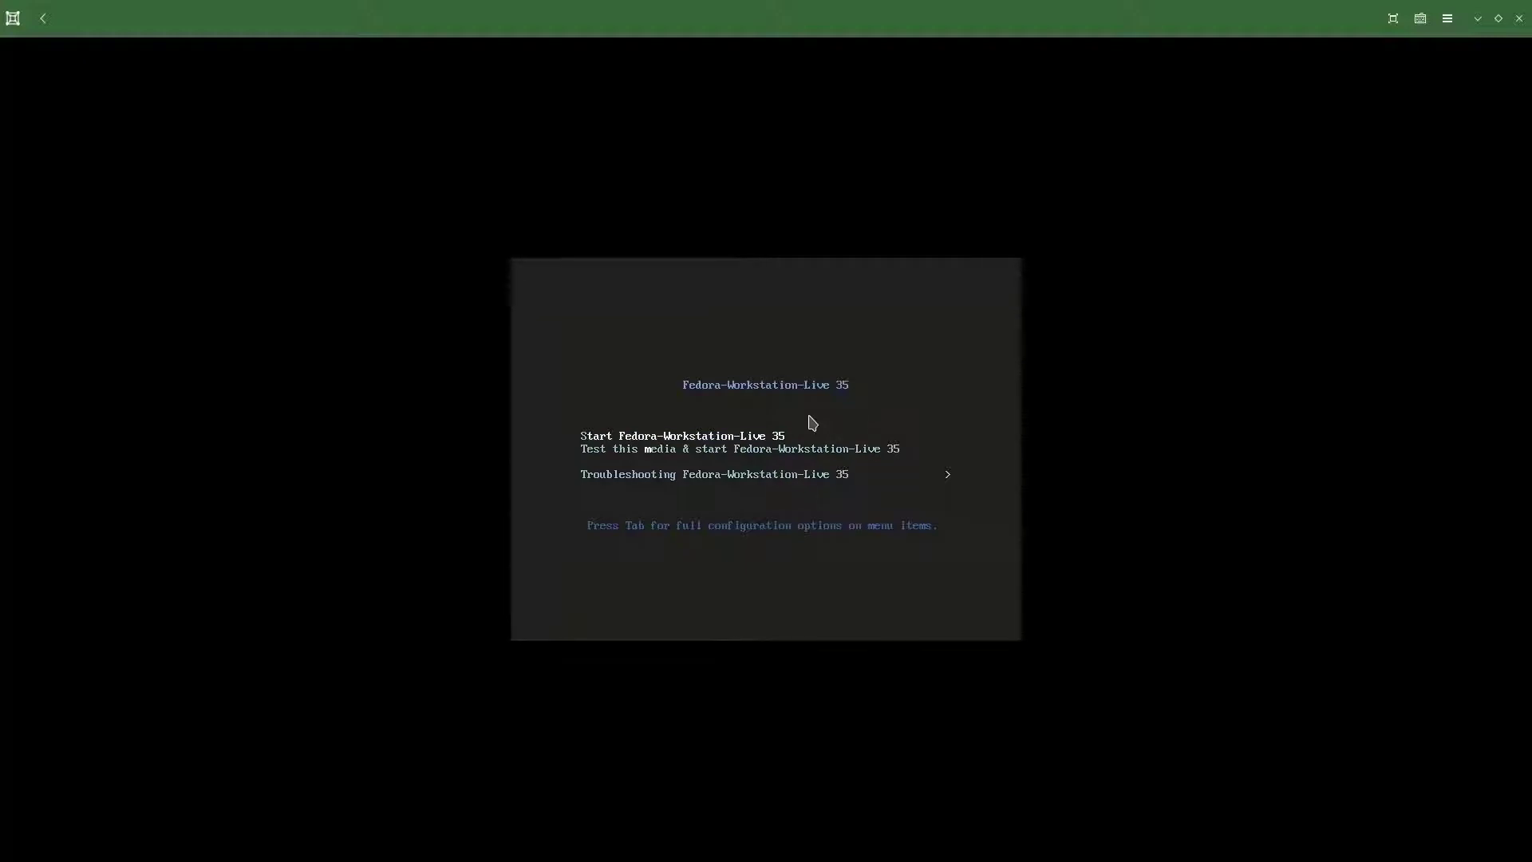
{"action": "key", "text": "Return"}
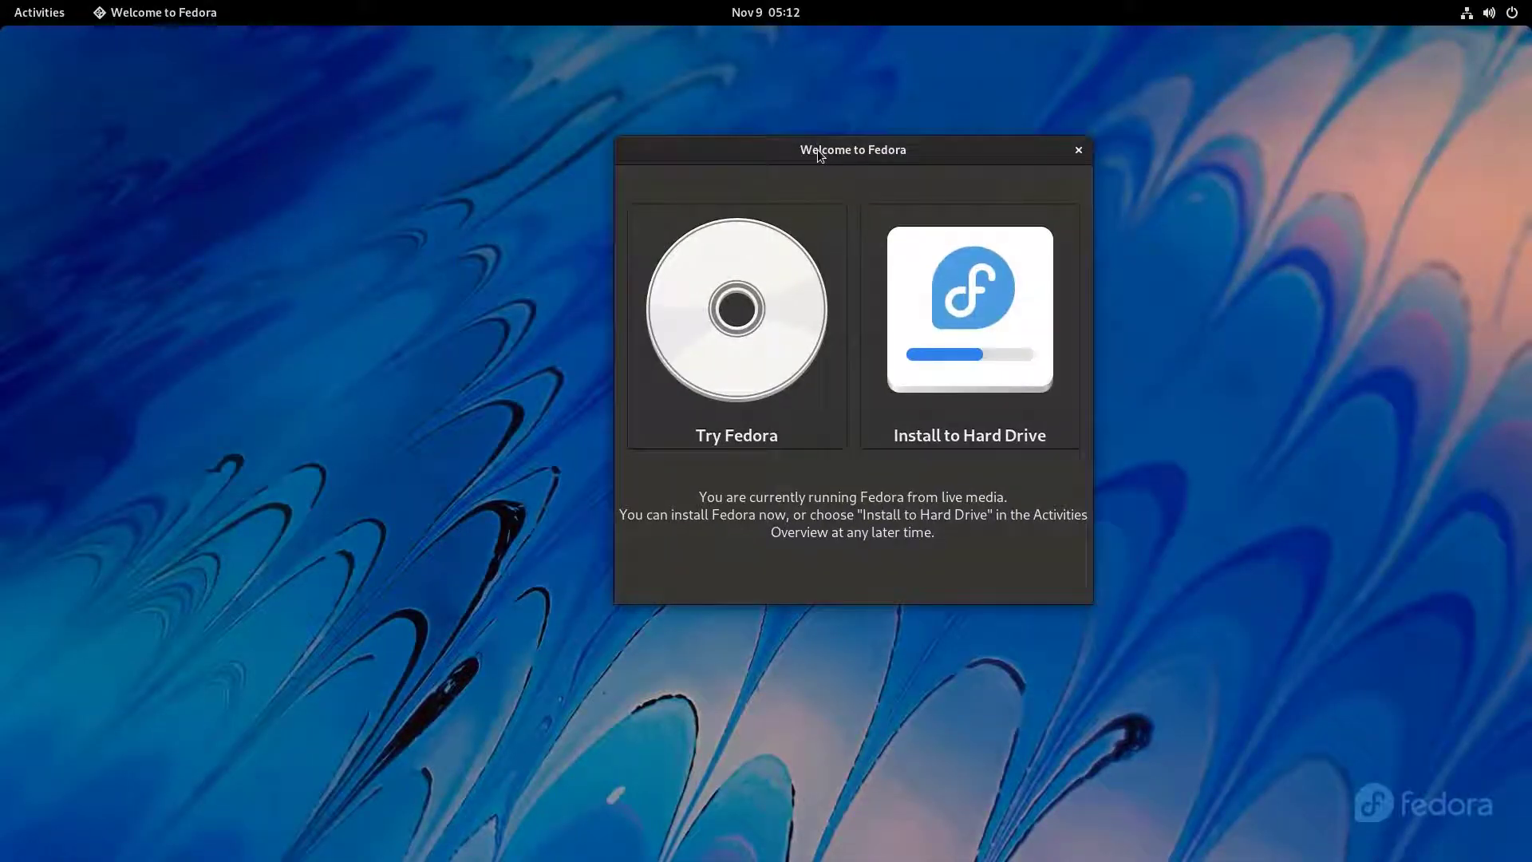
{"action": "left_click_drag", "start_coordinate": [895, 156], "coordinate": [874, 159]}
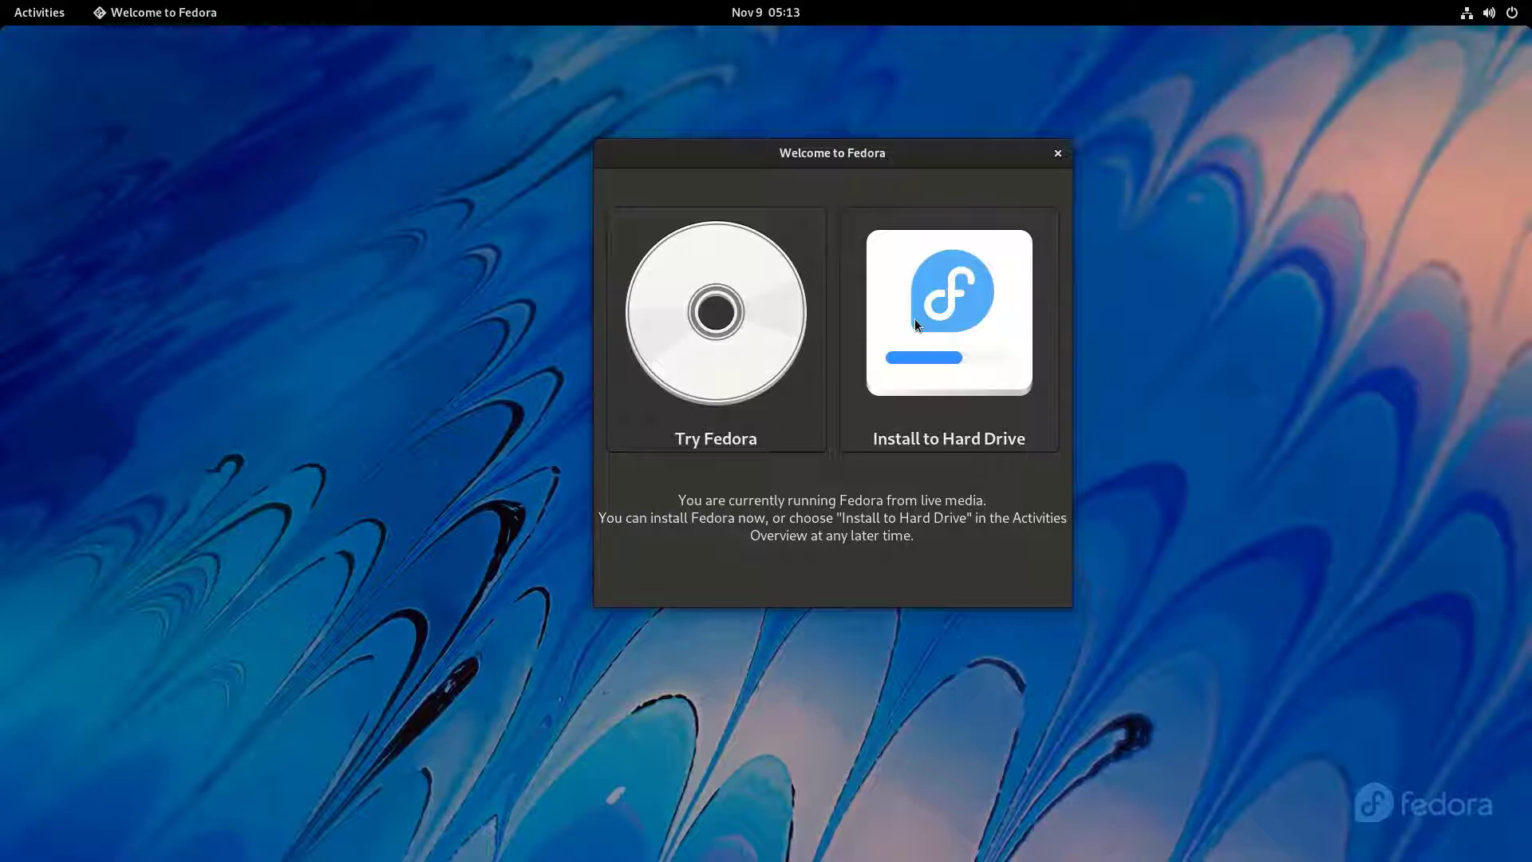
{"action": "left_click", "coordinate": [947, 275]}
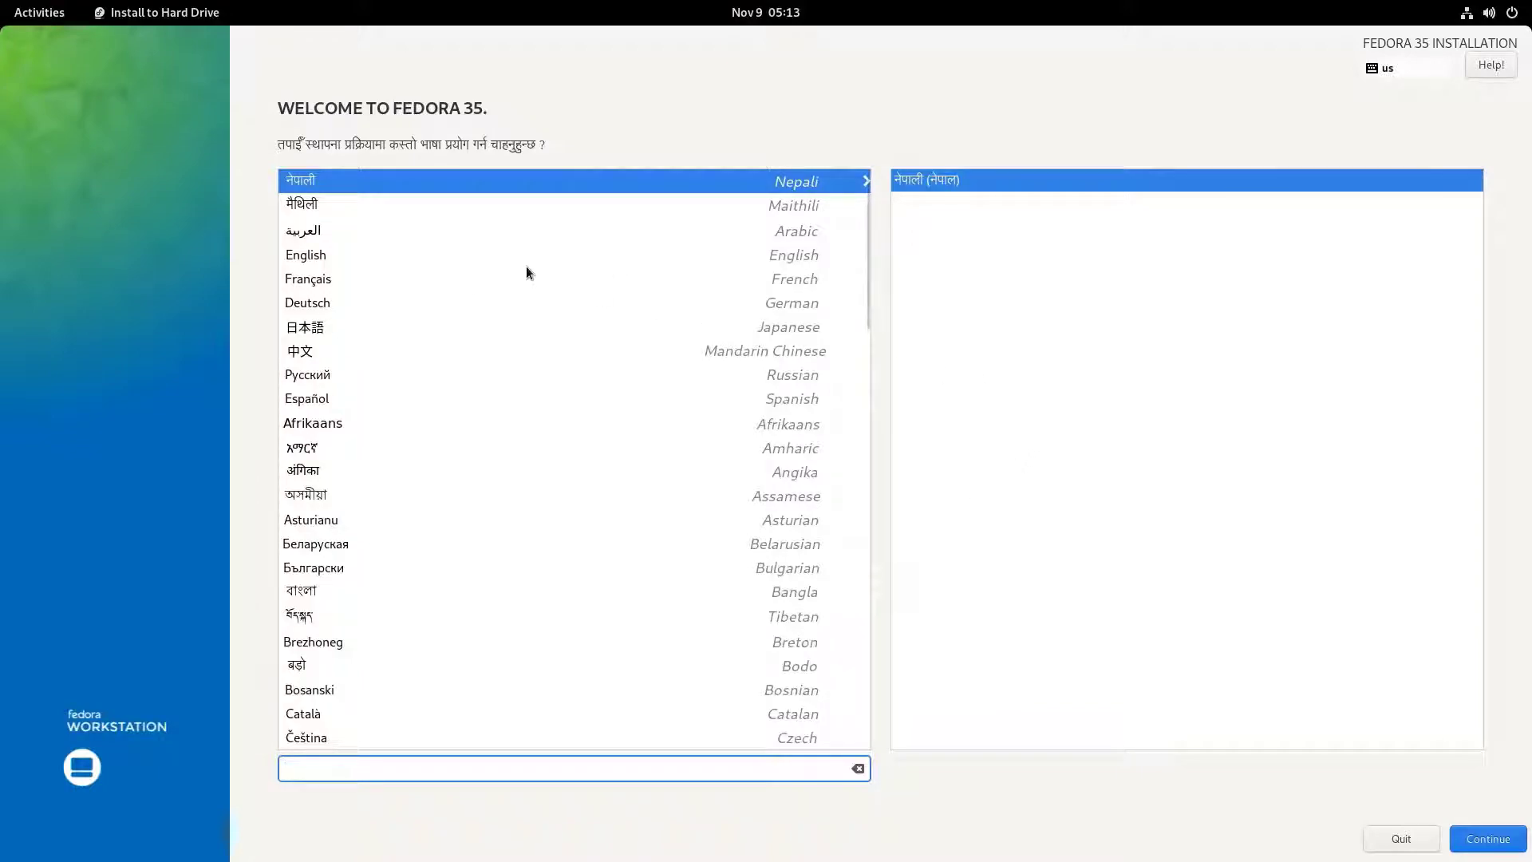
- Choose English (United States) as the installation language and accept Asia/Kathmandu as the time zone
{"action": "left_click", "coordinate": [384, 257]}
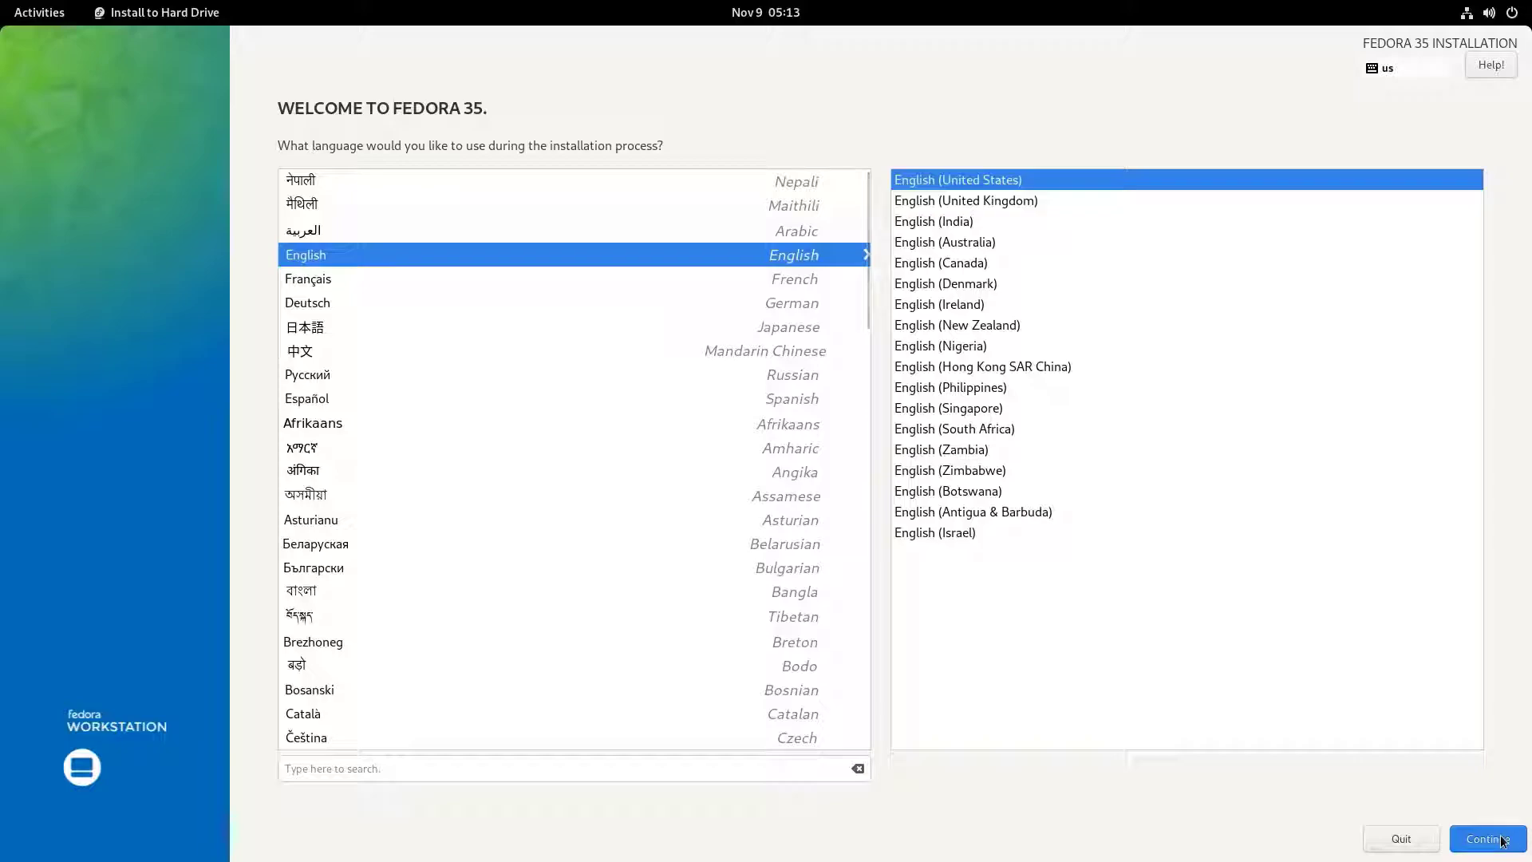
{"action": "left_click", "coordinate": [1501, 840]}
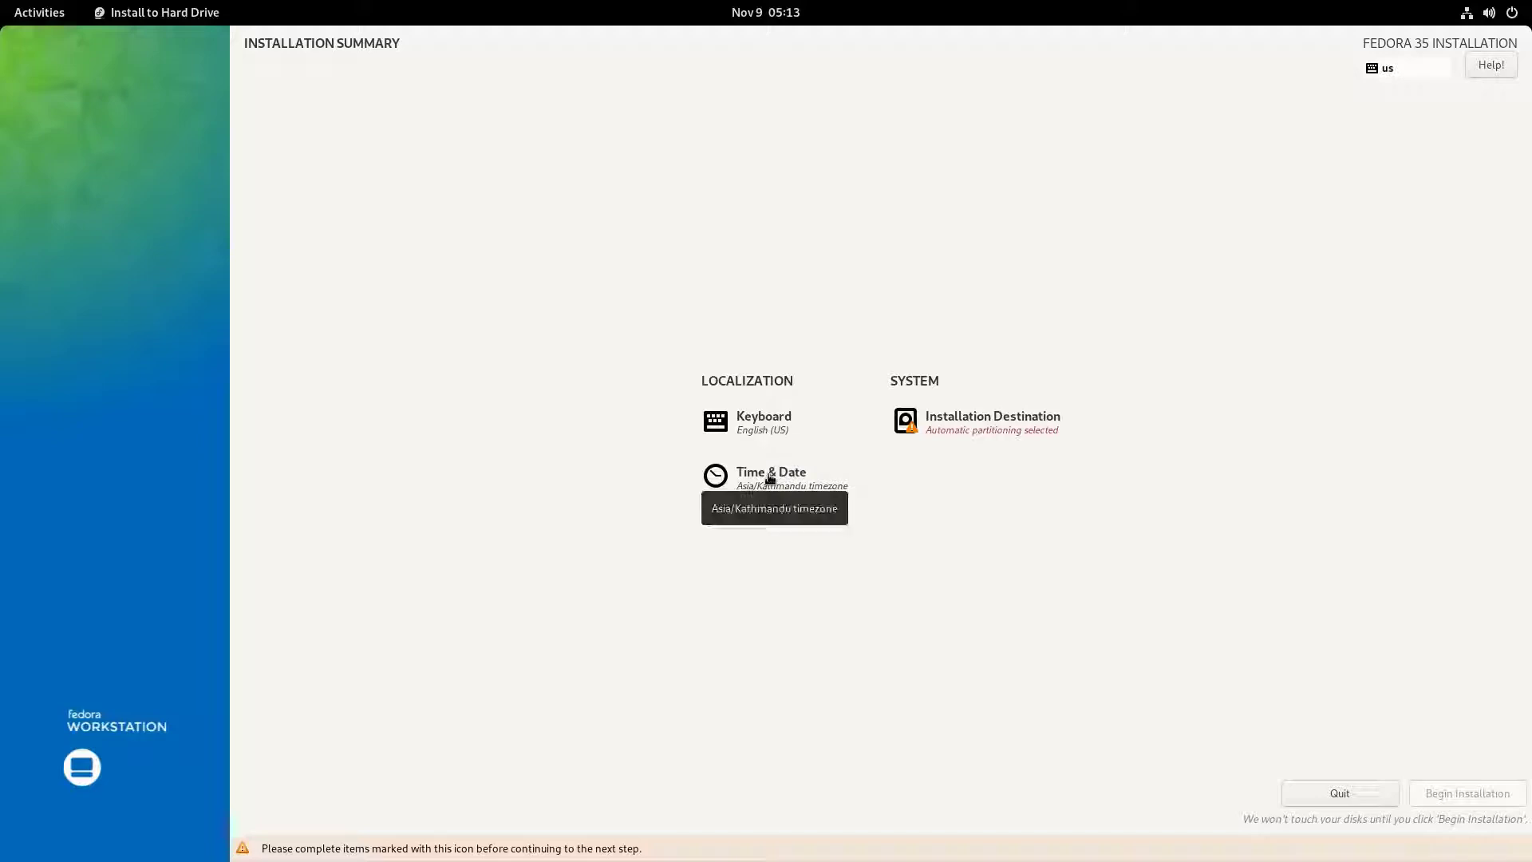
{"action": "left_click", "coordinate": [770, 479]}
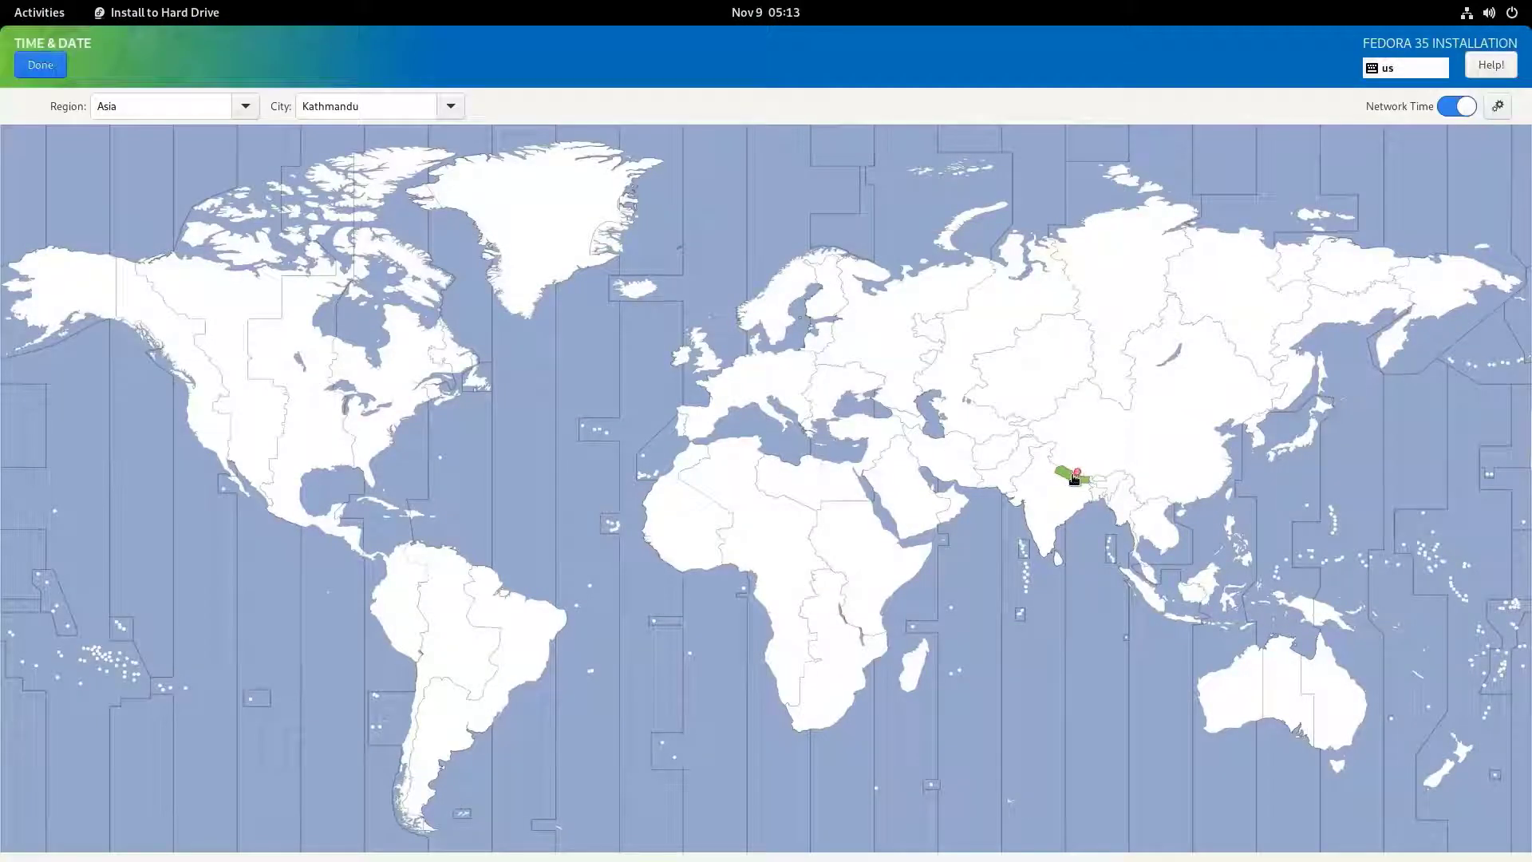
{"action": "left_click", "coordinate": [40, 64]}
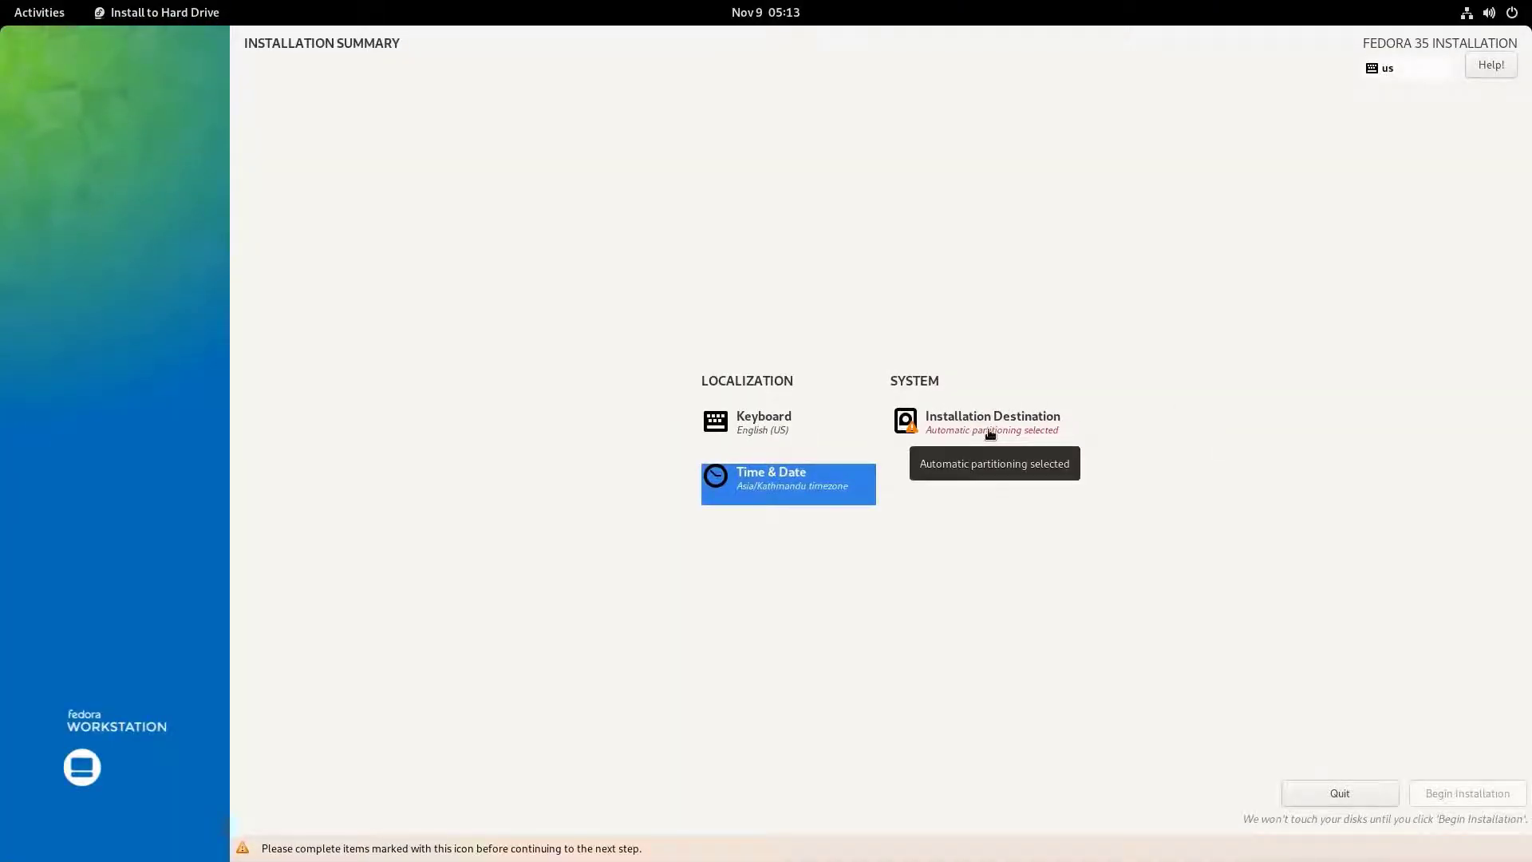
{"action": "left_click", "coordinate": [1033, 435]}
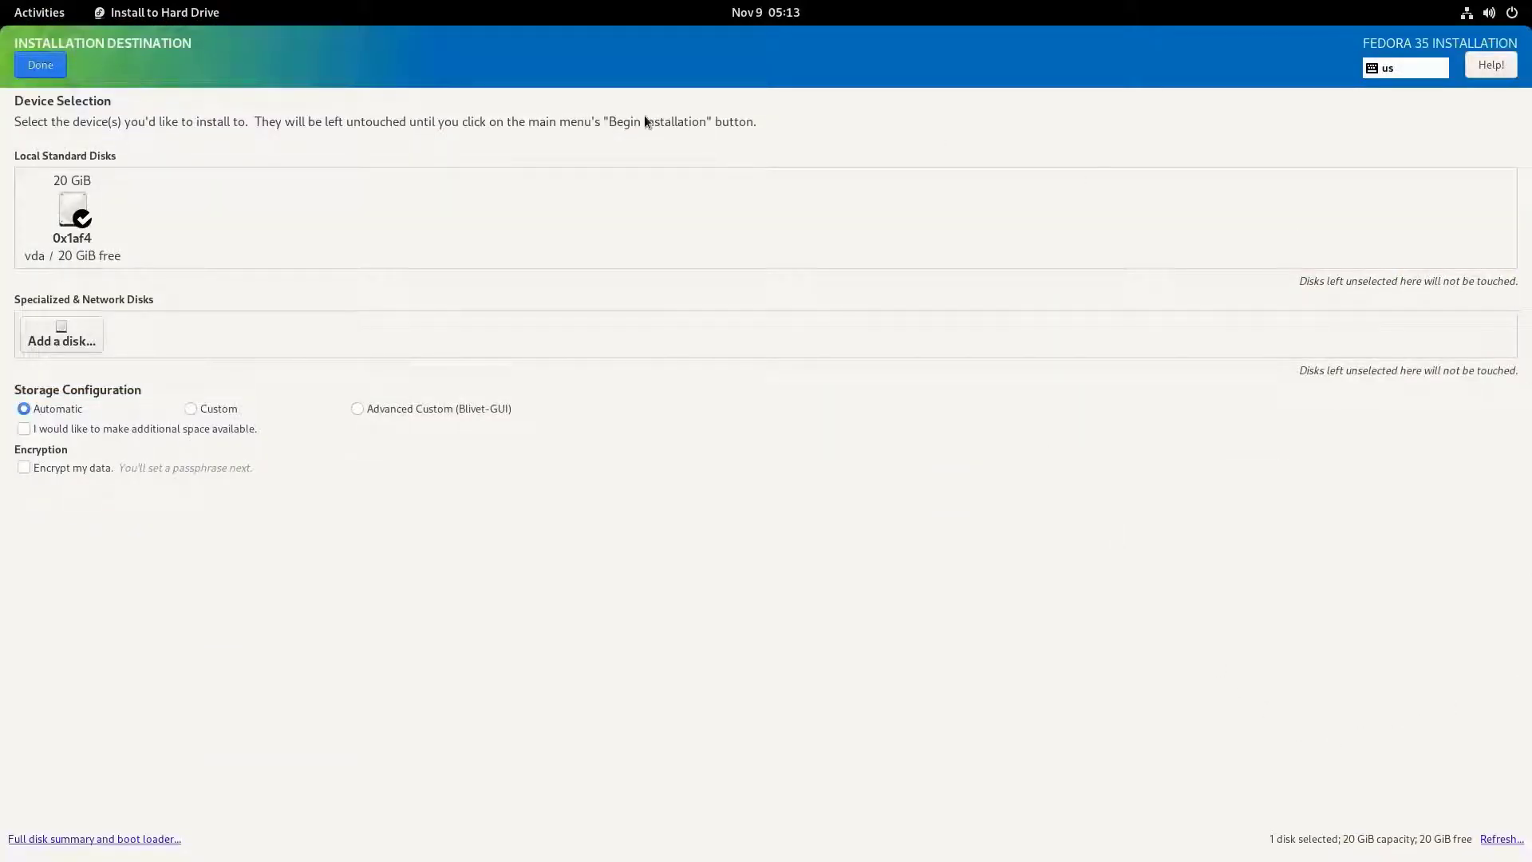
{"action": "left_click", "coordinate": [83, 220]}
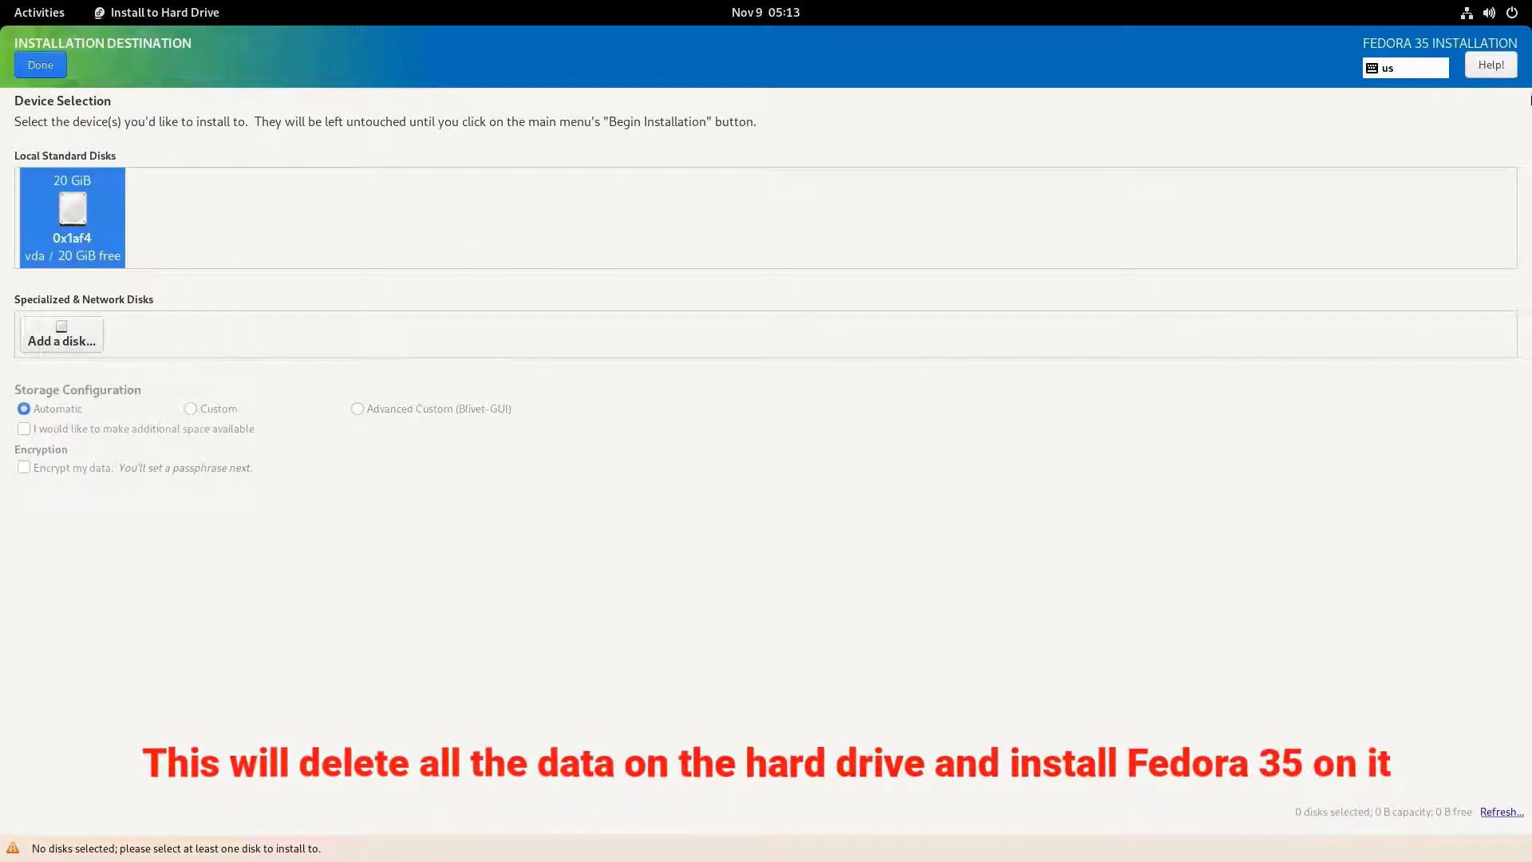
{"action": "left_click", "coordinate": [46, 72]}
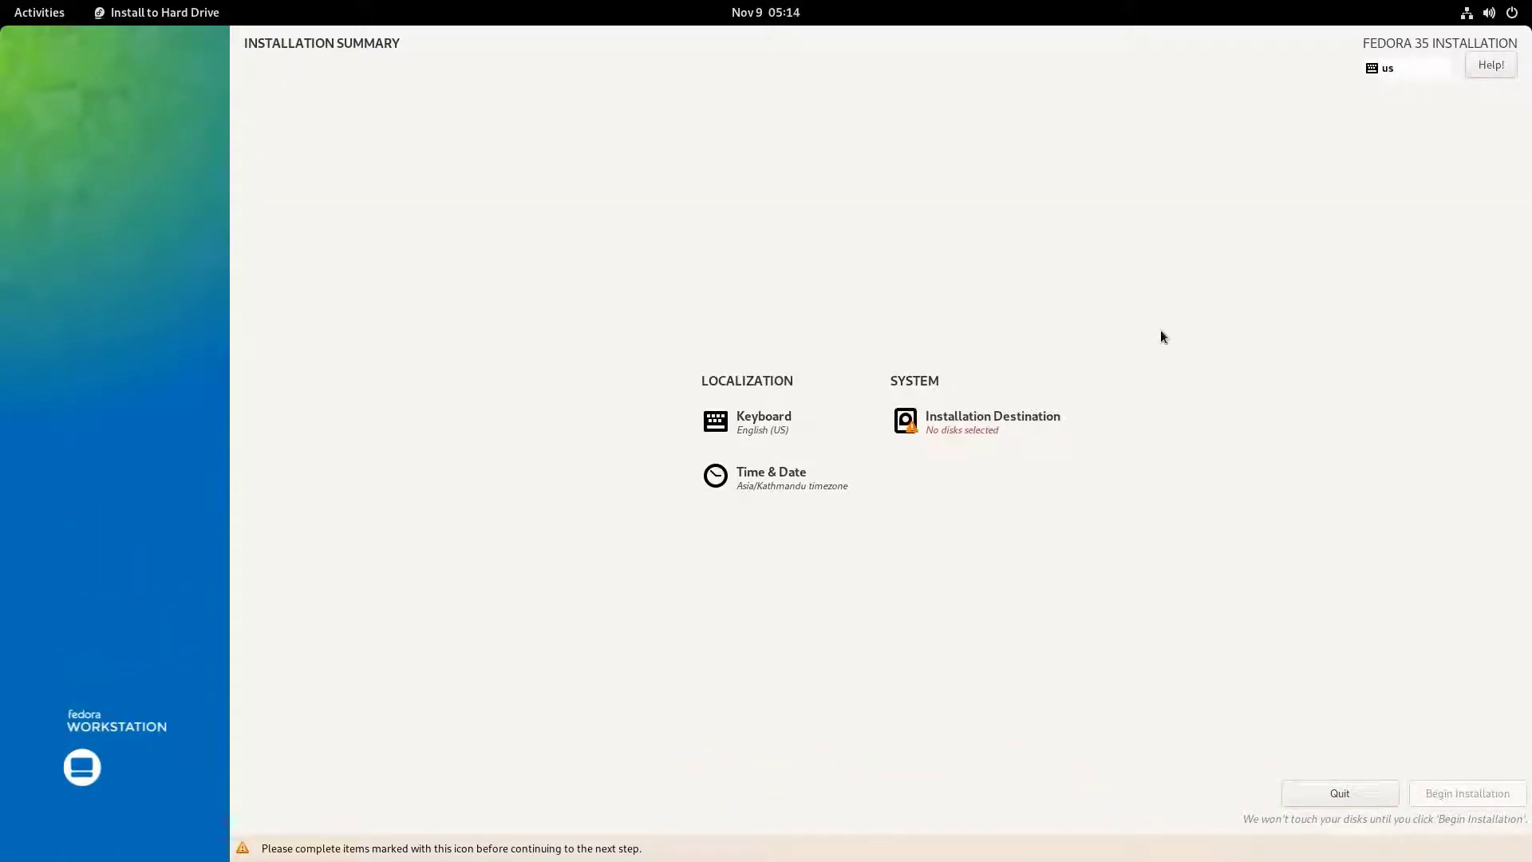
- Select the 20 GiB vda disk as the installation destination with automatic storage configuration and begin the installation
{"action": "left_click", "coordinate": [935, 426]}
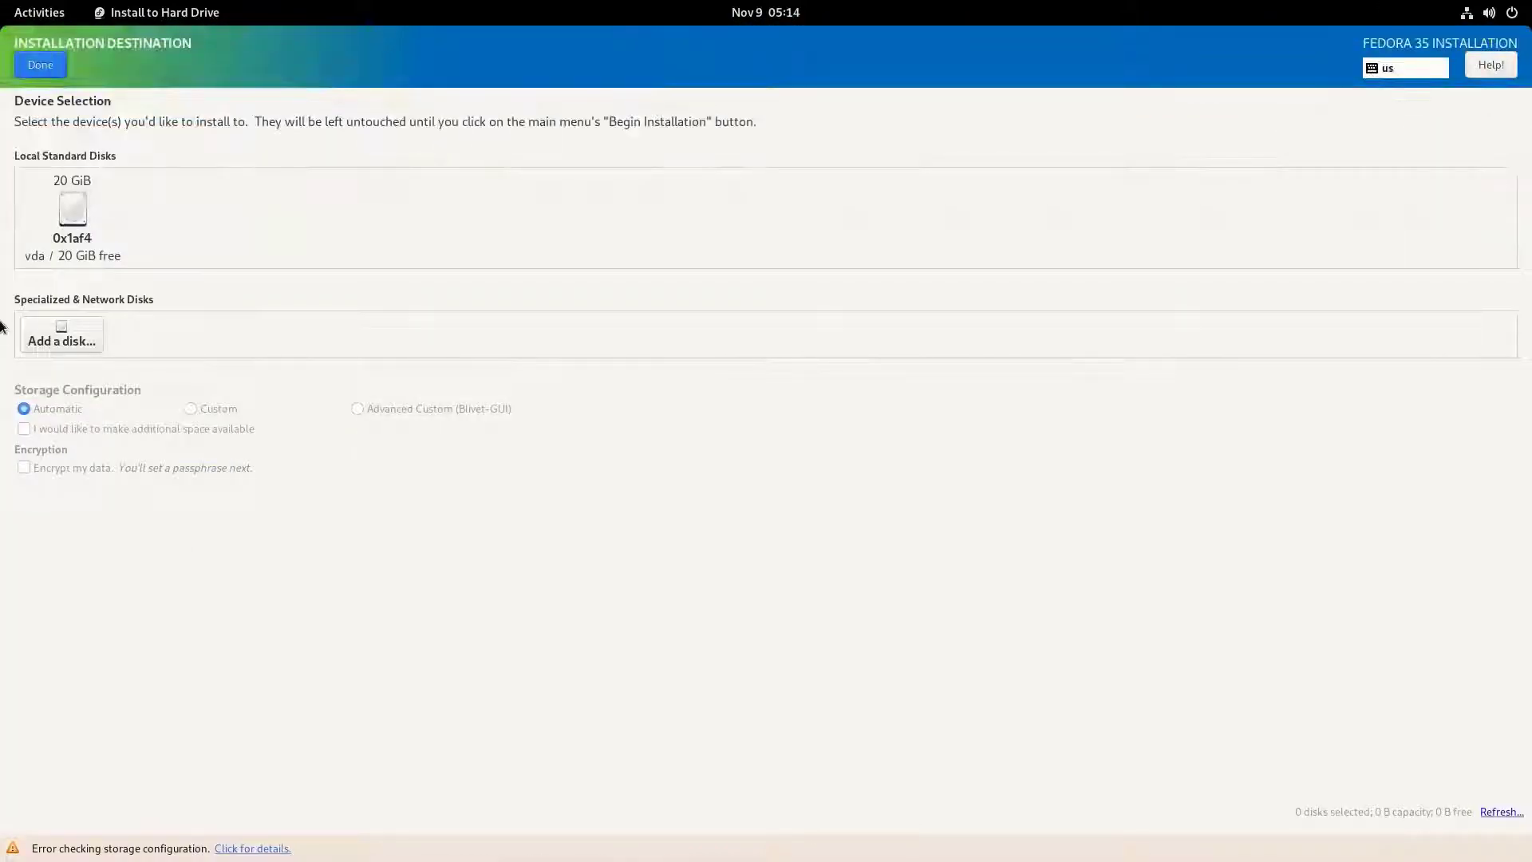
{"action": "left_click", "coordinate": [58, 211]}
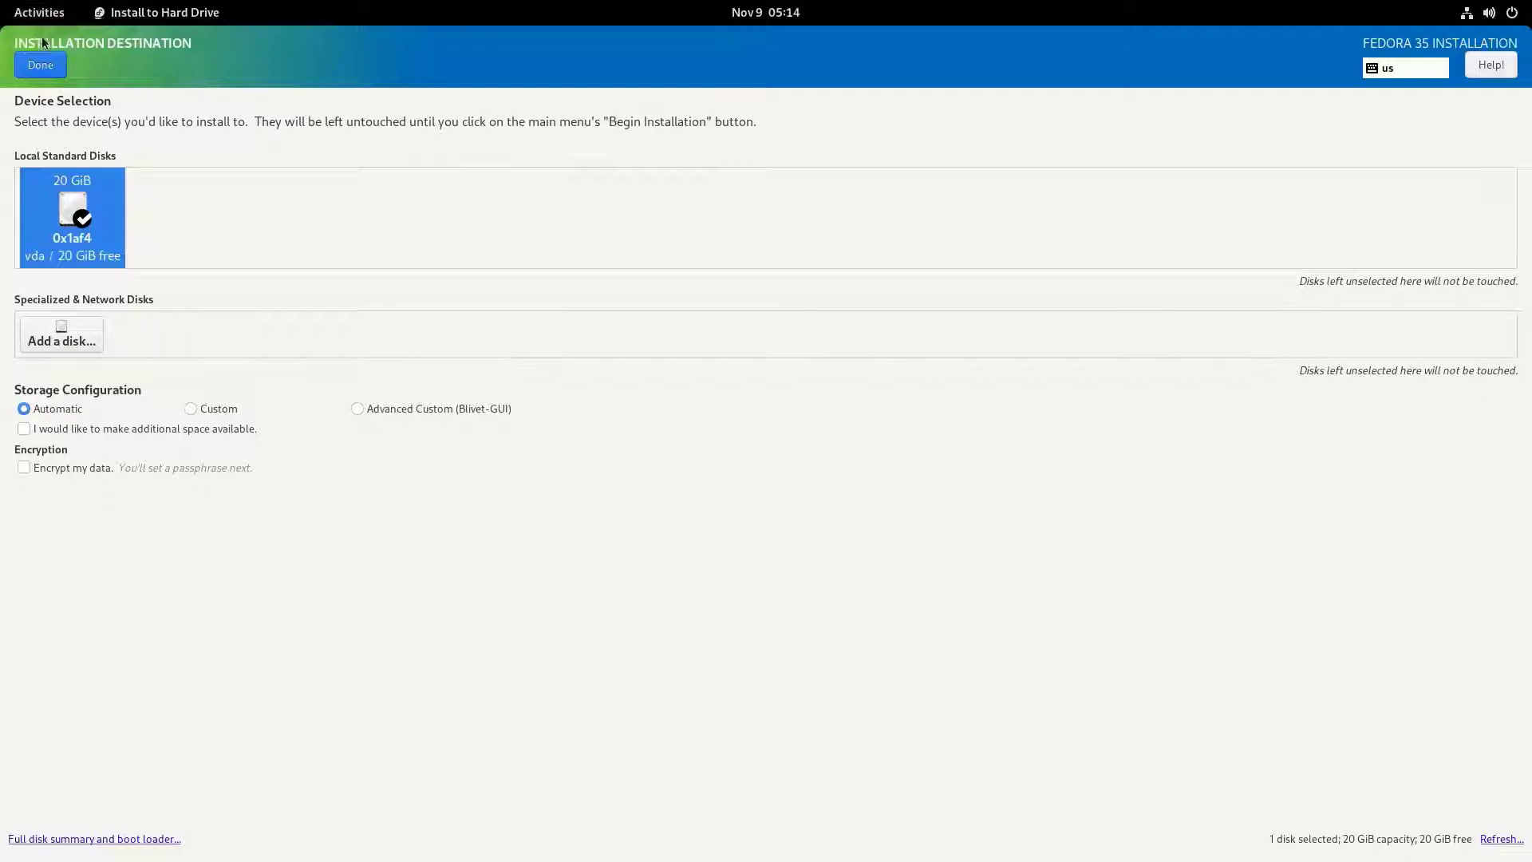
{"action": "left_click", "coordinate": [46, 70]}
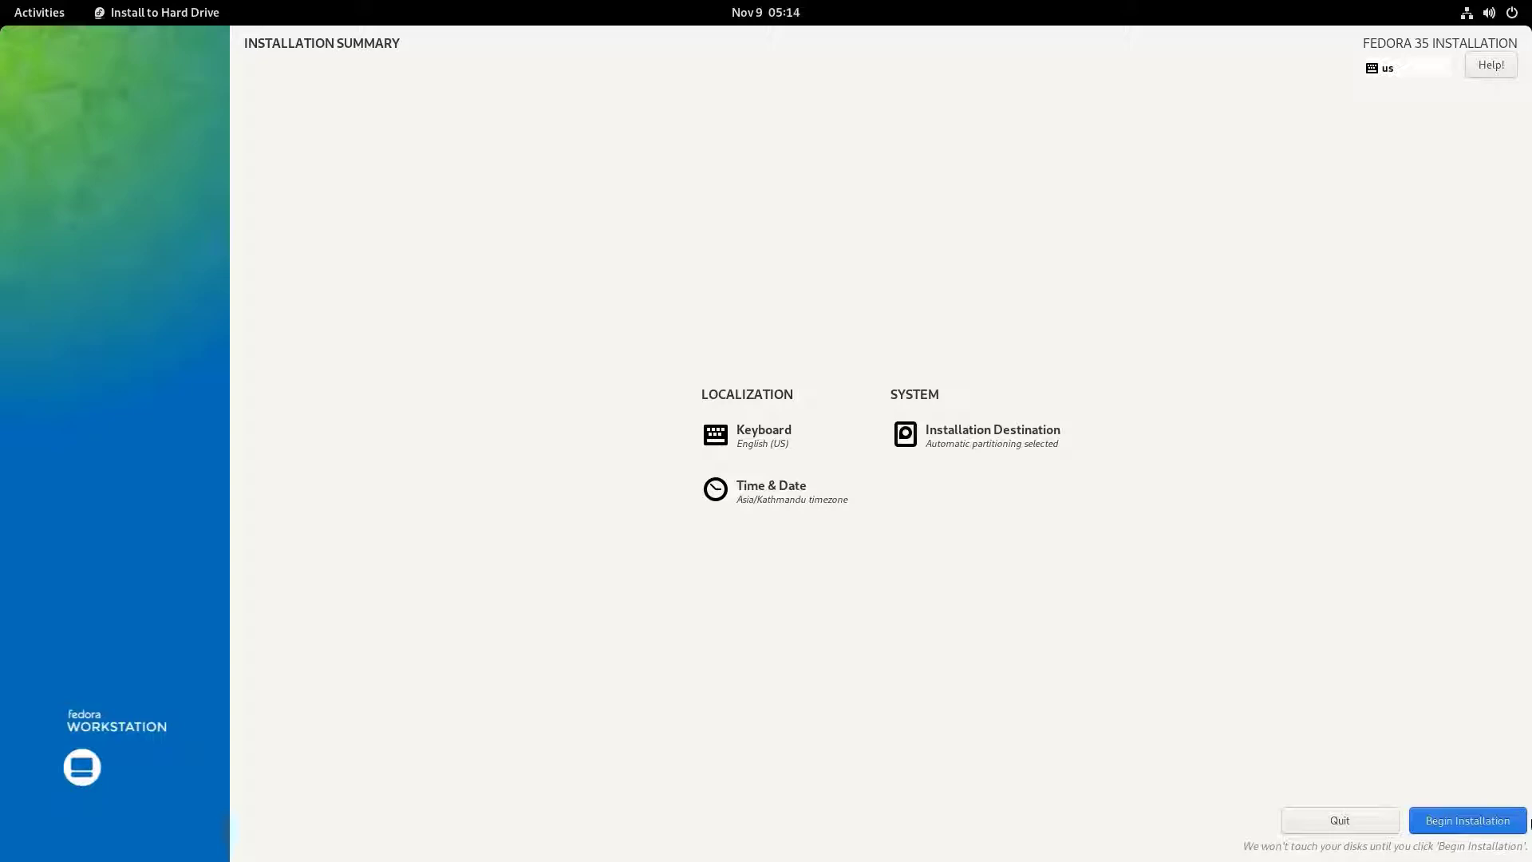
{"action": "left_click", "coordinate": [1500, 826]}
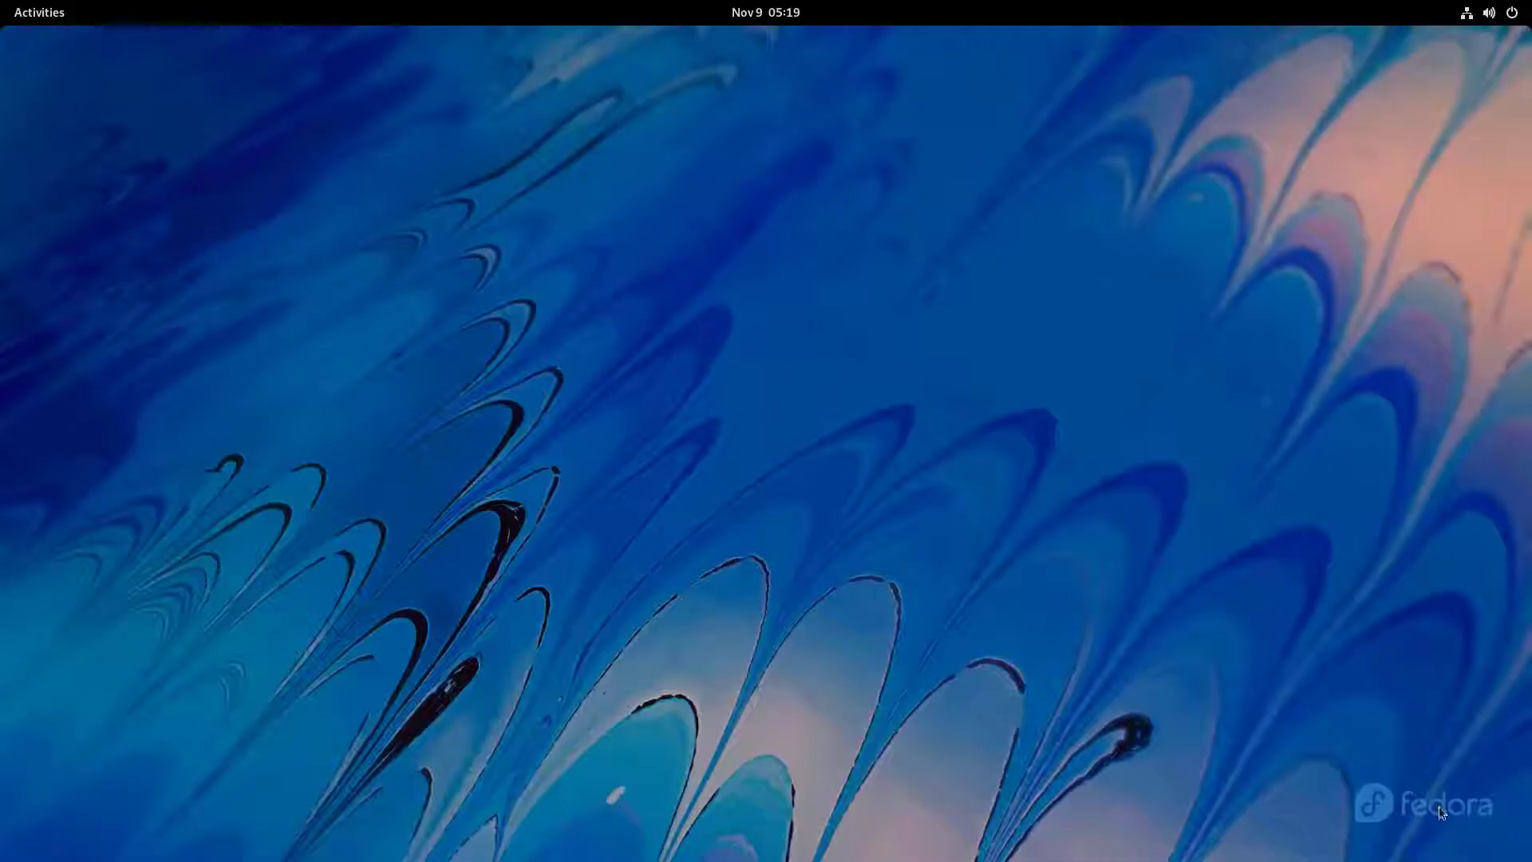
- Restart the computer from the live session
{"action": "left_click", "coordinate": [1508, 10]}
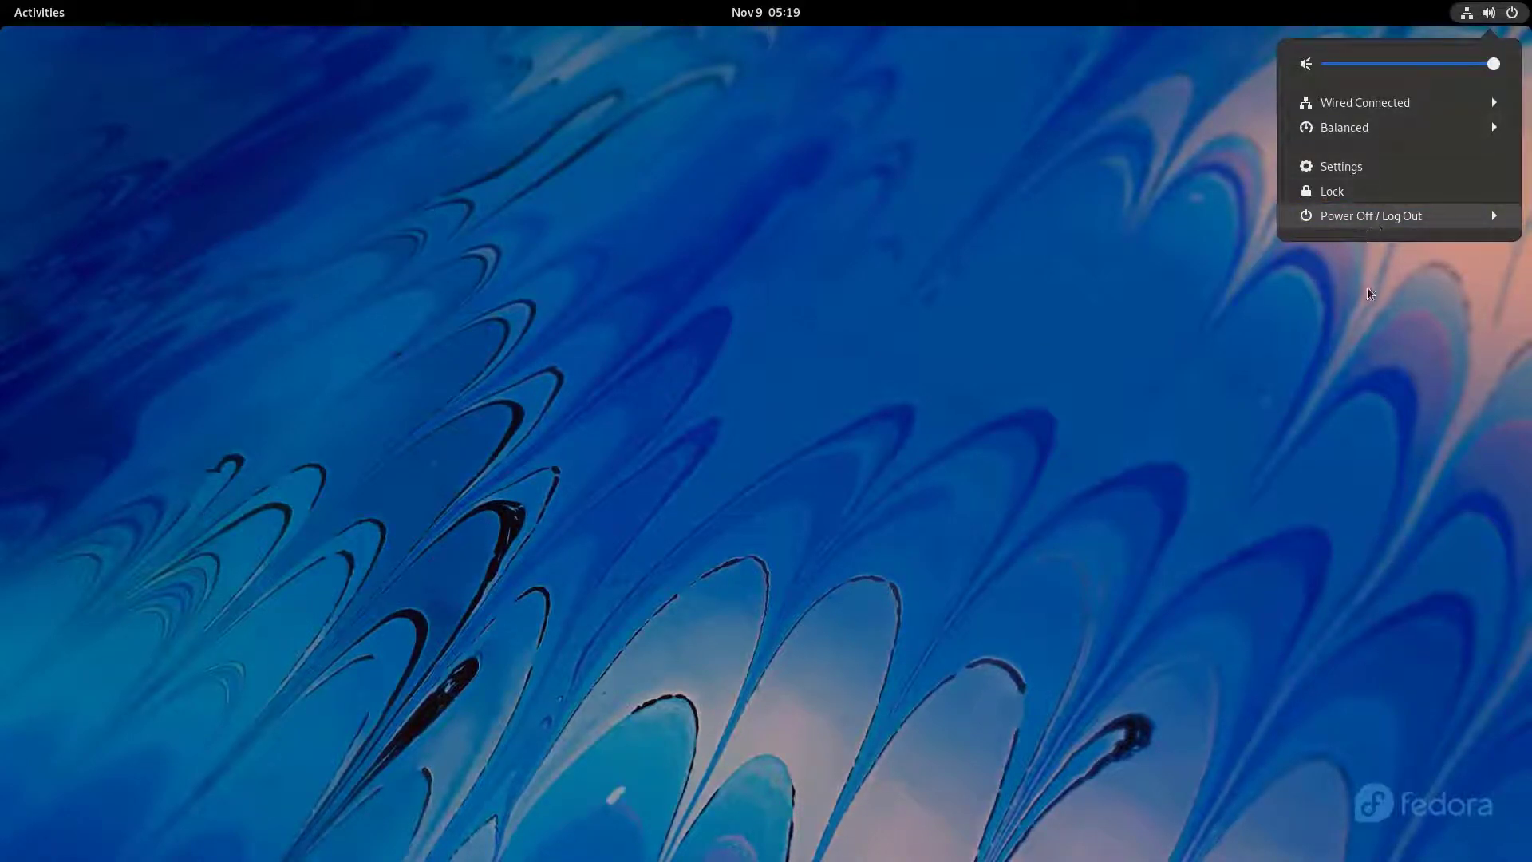
{"action": "left_click", "coordinate": [1388, 219]}
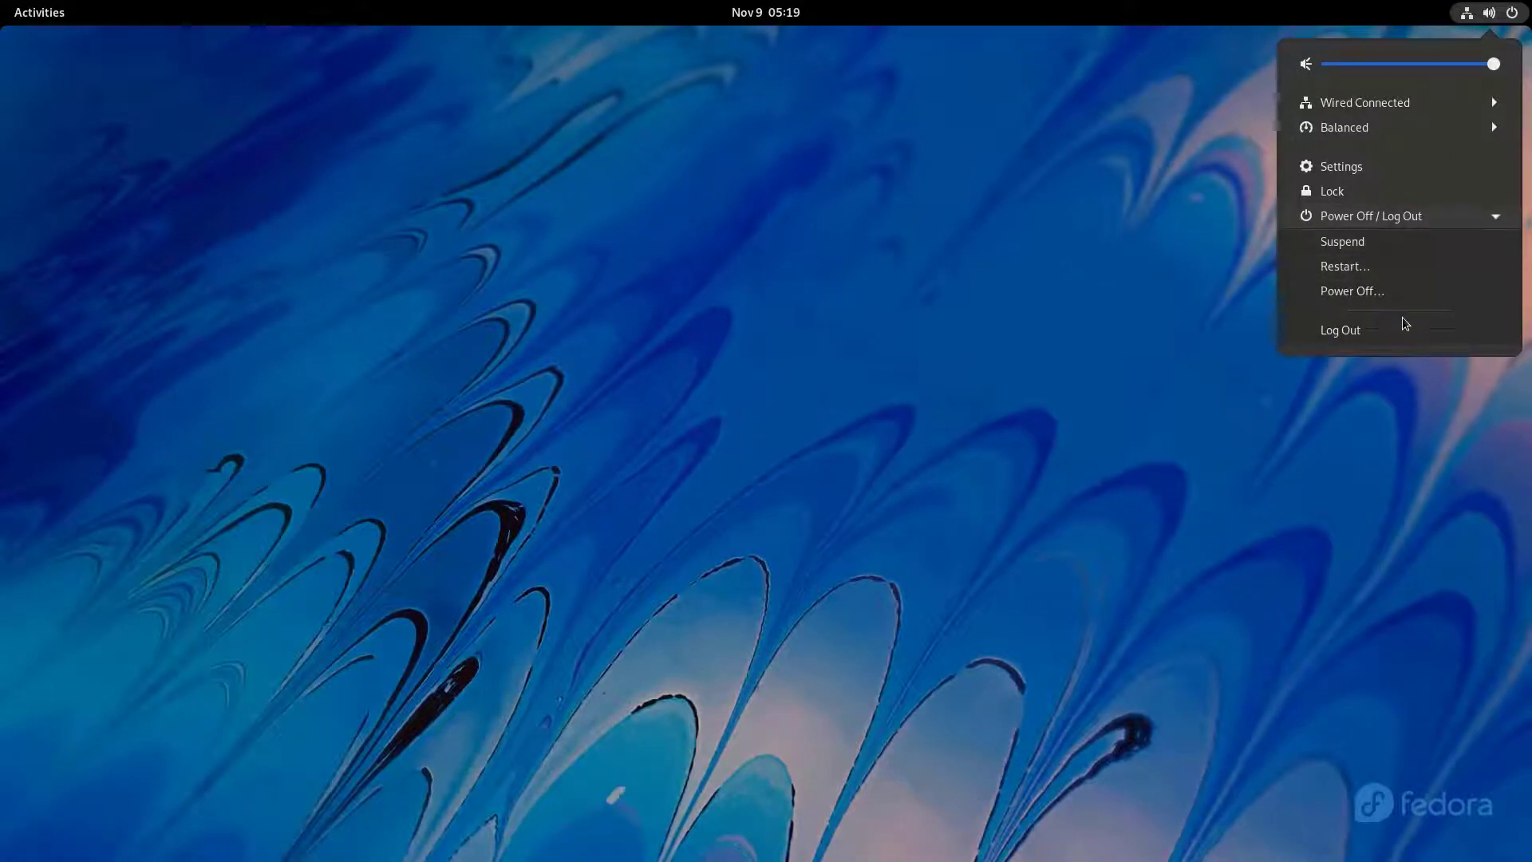
{"action": "left_click", "coordinate": [1392, 270]}
{"action": "left_click", "coordinate": [852, 480]}
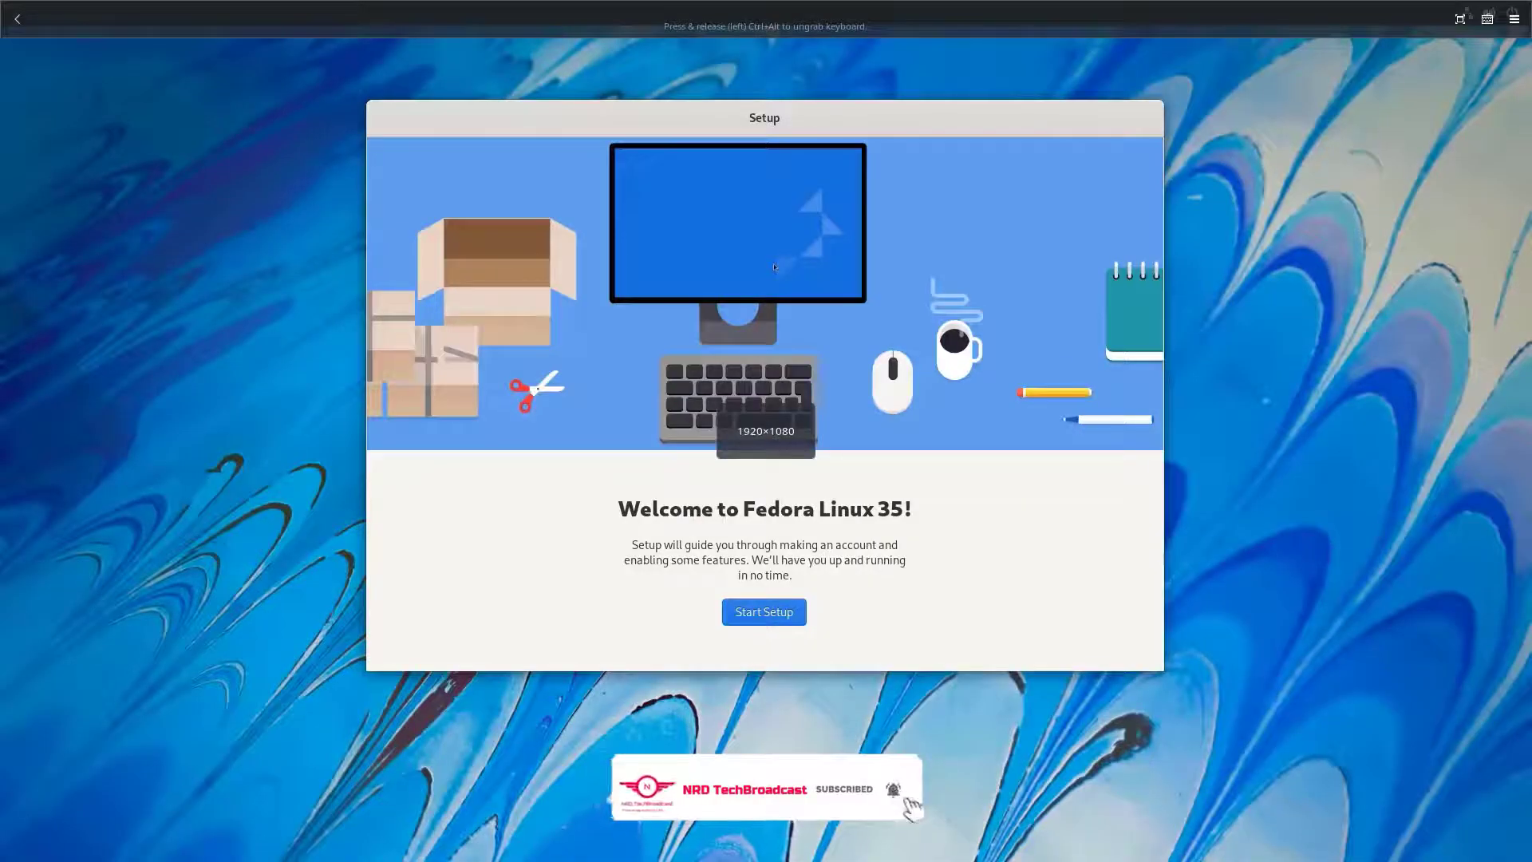
- Go through the initial Fedora setup, switching off Location Services and skipping third-party repositories and online accounts
{"action": "left_click", "coordinate": [777, 616]}
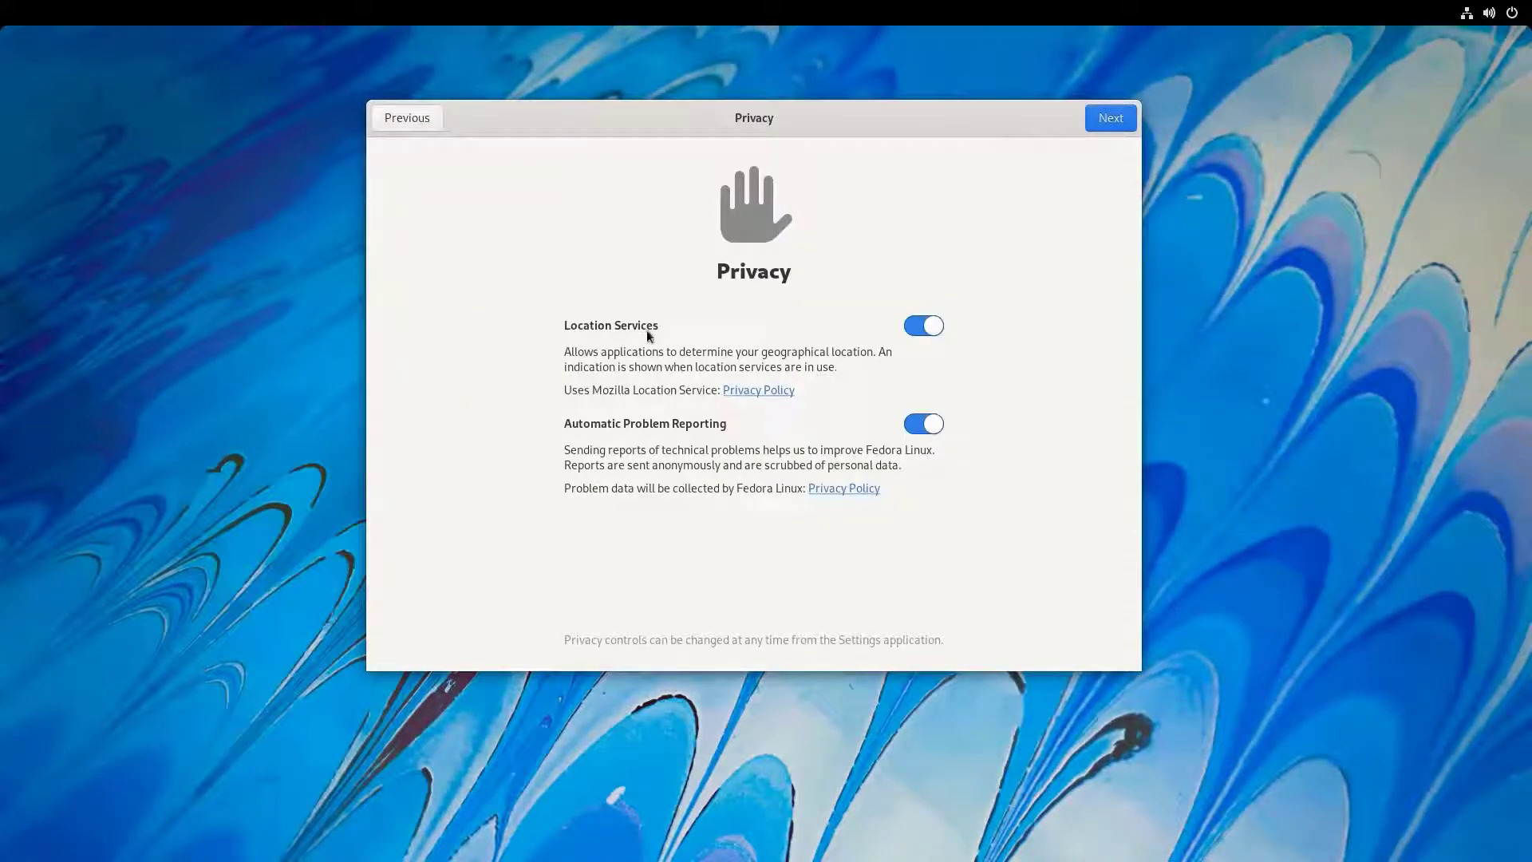
{"action": "left_click", "coordinate": [923, 328]}
{"action": "left_click", "coordinate": [1122, 123]}
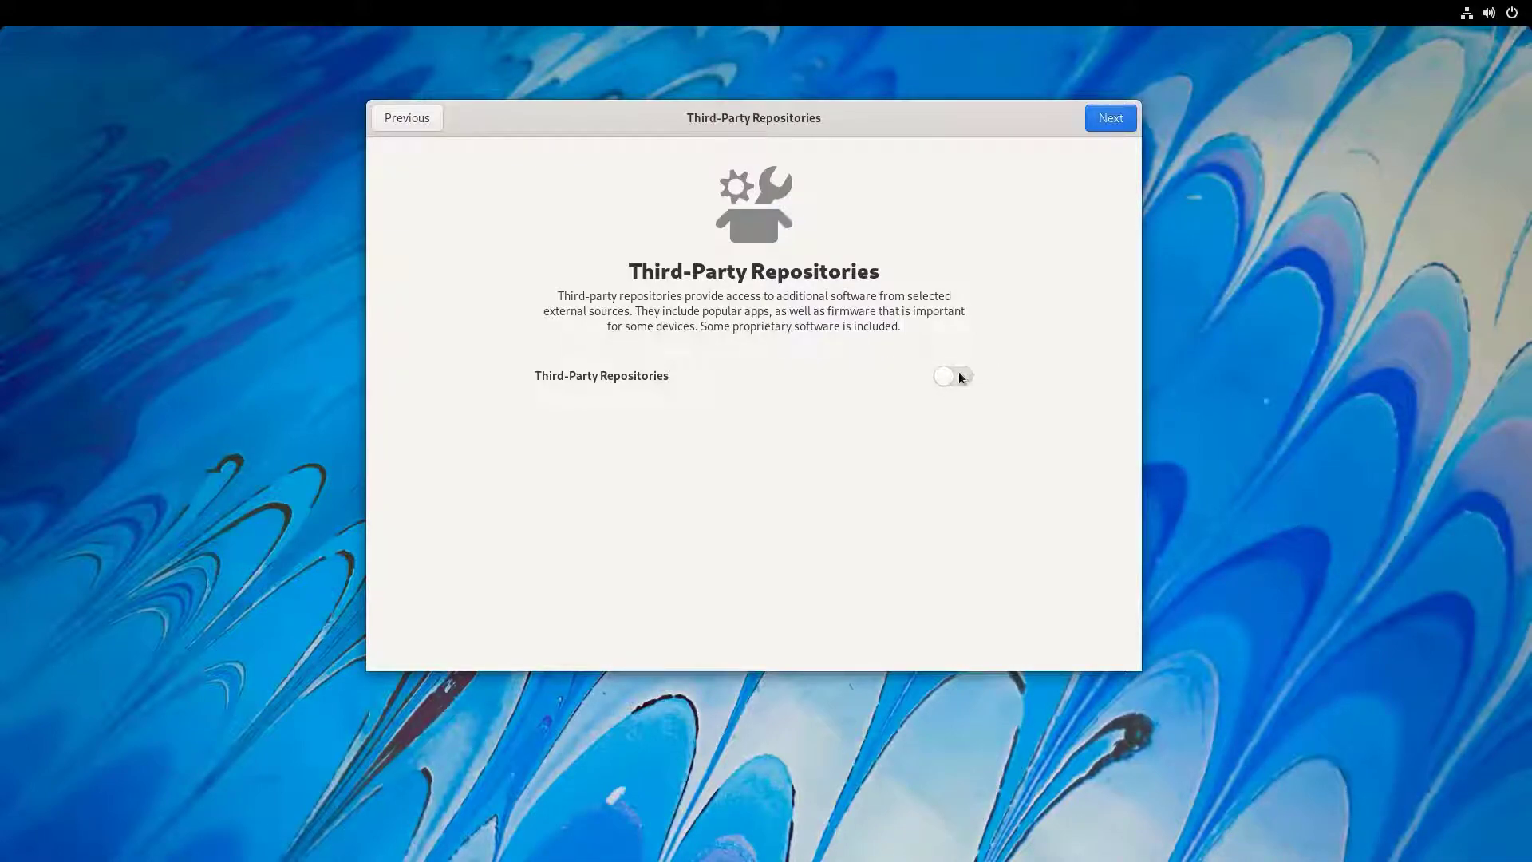
{"action": "left_click", "coordinate": [1110, 117]}
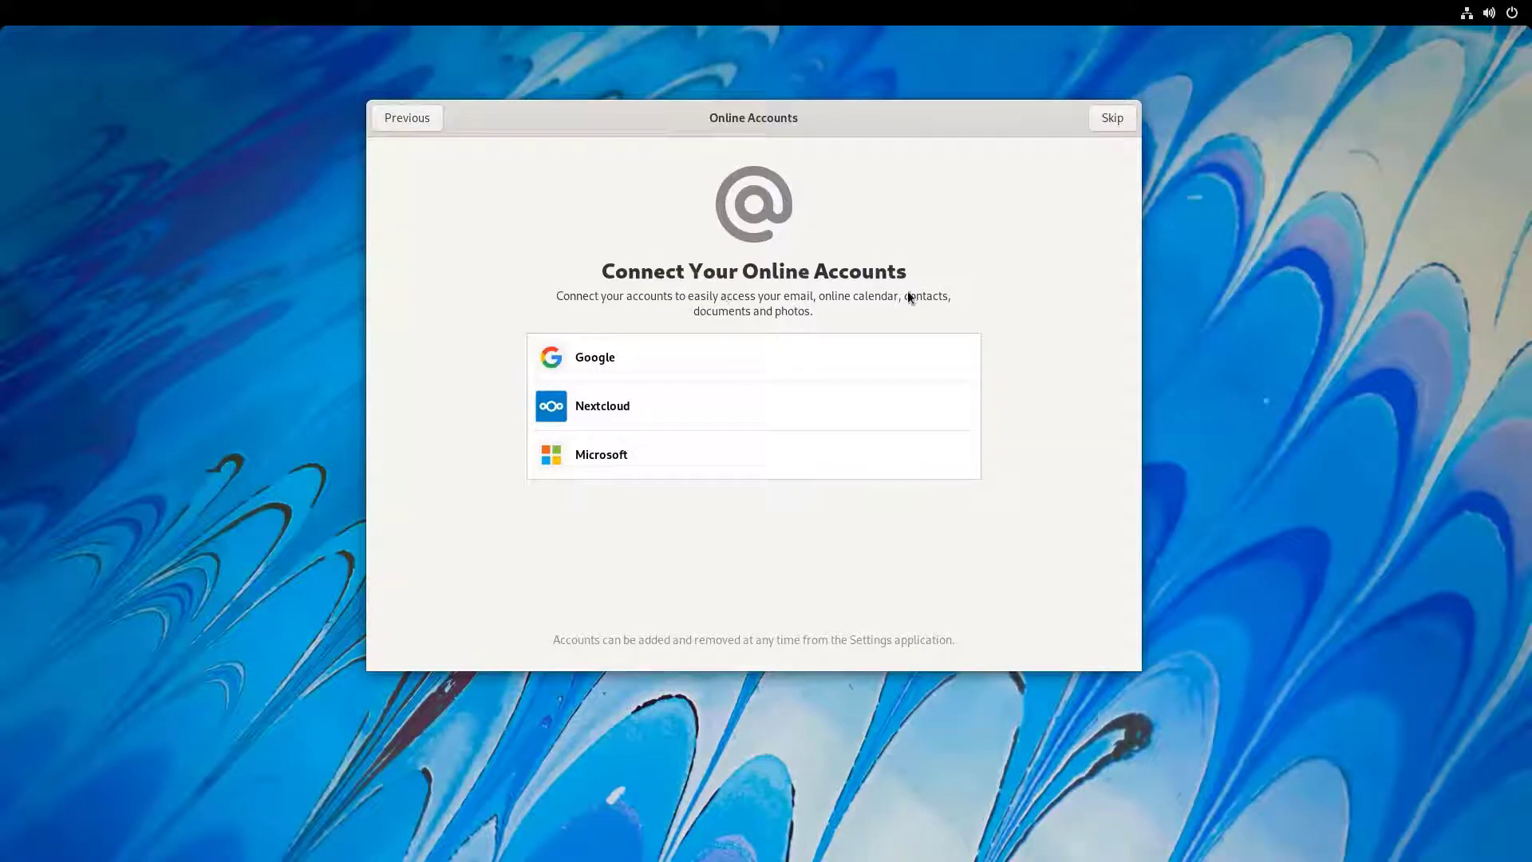
{"action": "left_click", "coordinate": [1110, 118]}
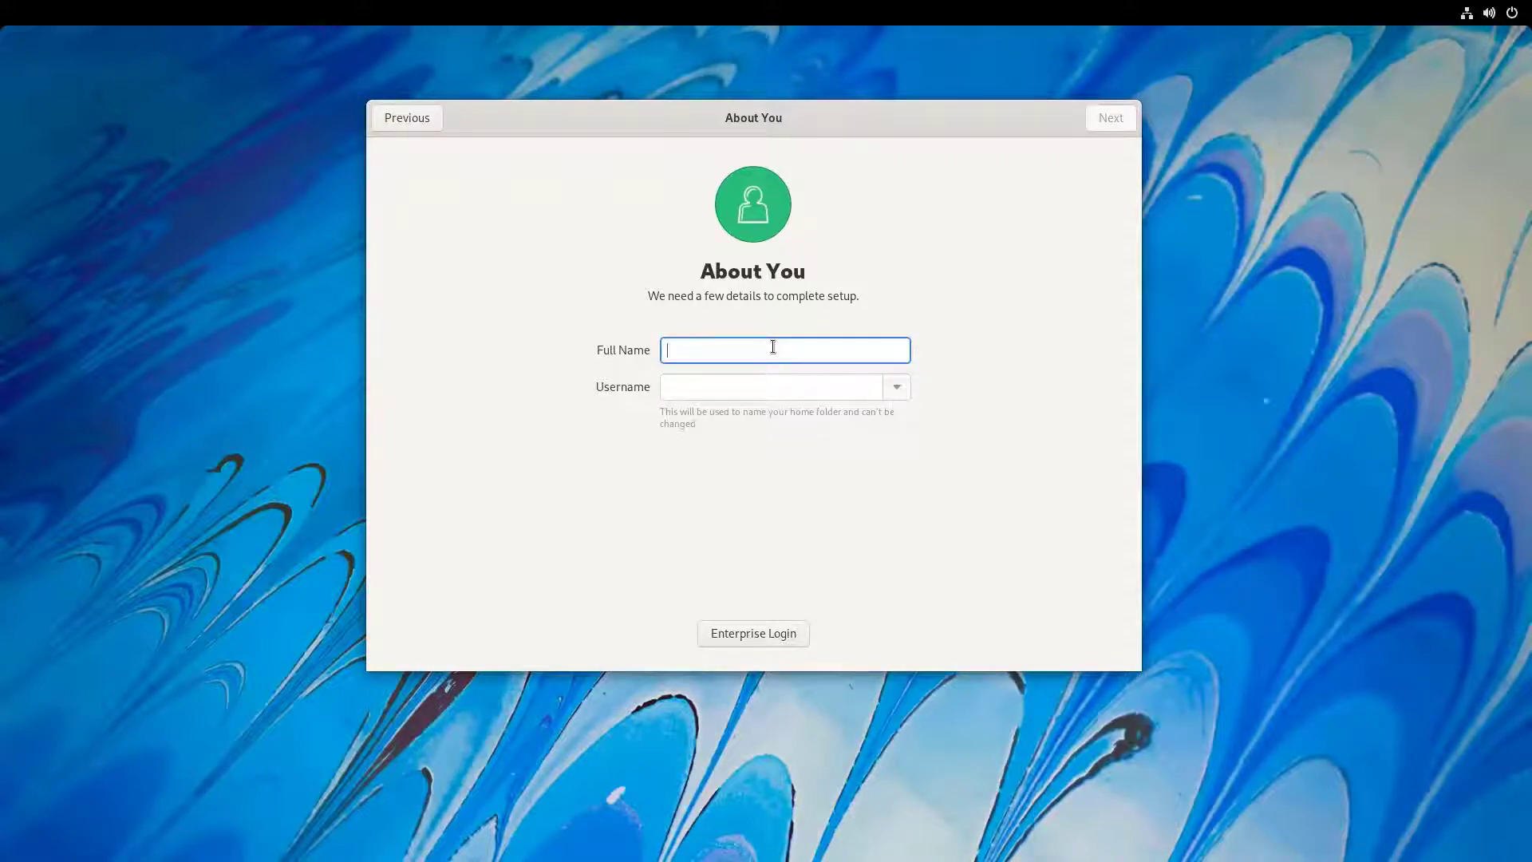
- Create the user account by entering the full name and typing and confirming the account password
{"action": "type", "text": "NCX"}
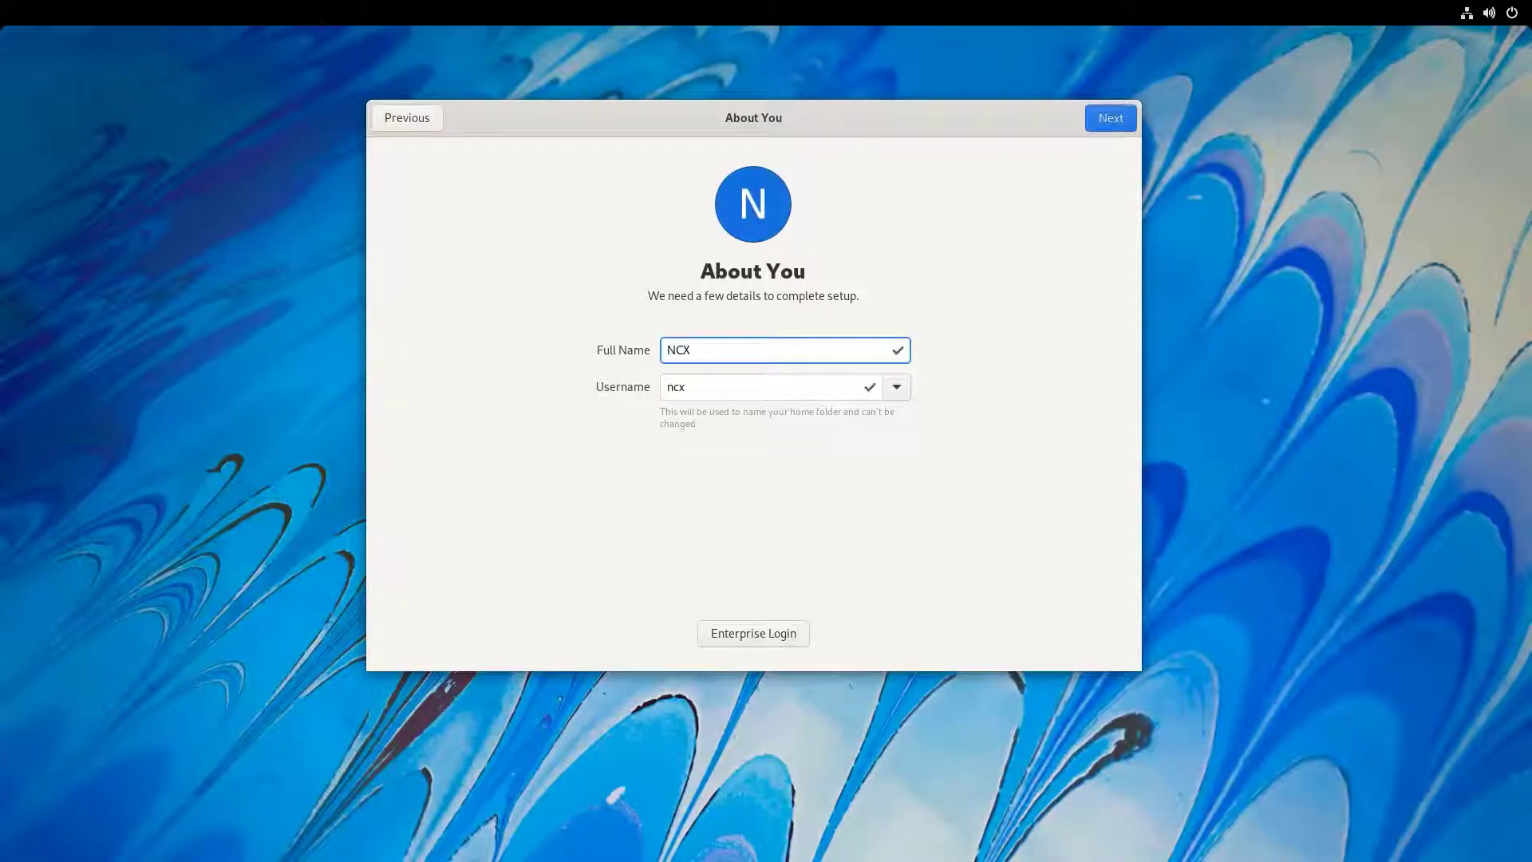
{"action": "left_click", "coordinate": [1114, 123]}
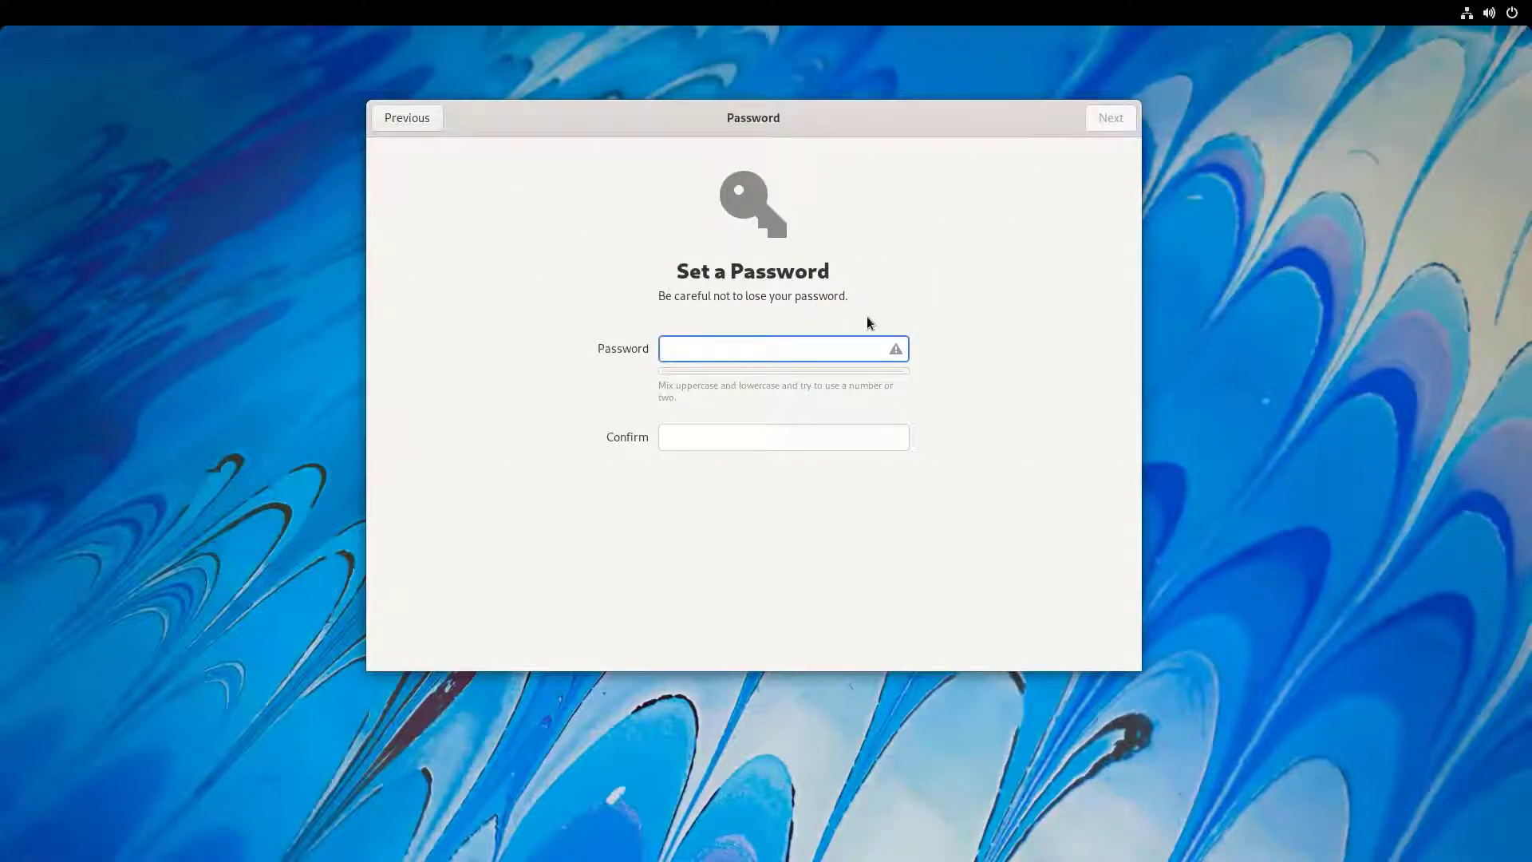
{"action": "type", "text": "••••••"}
{"action": "key", "text": "Tab"}
{"action": "type", "text": "••••••"}
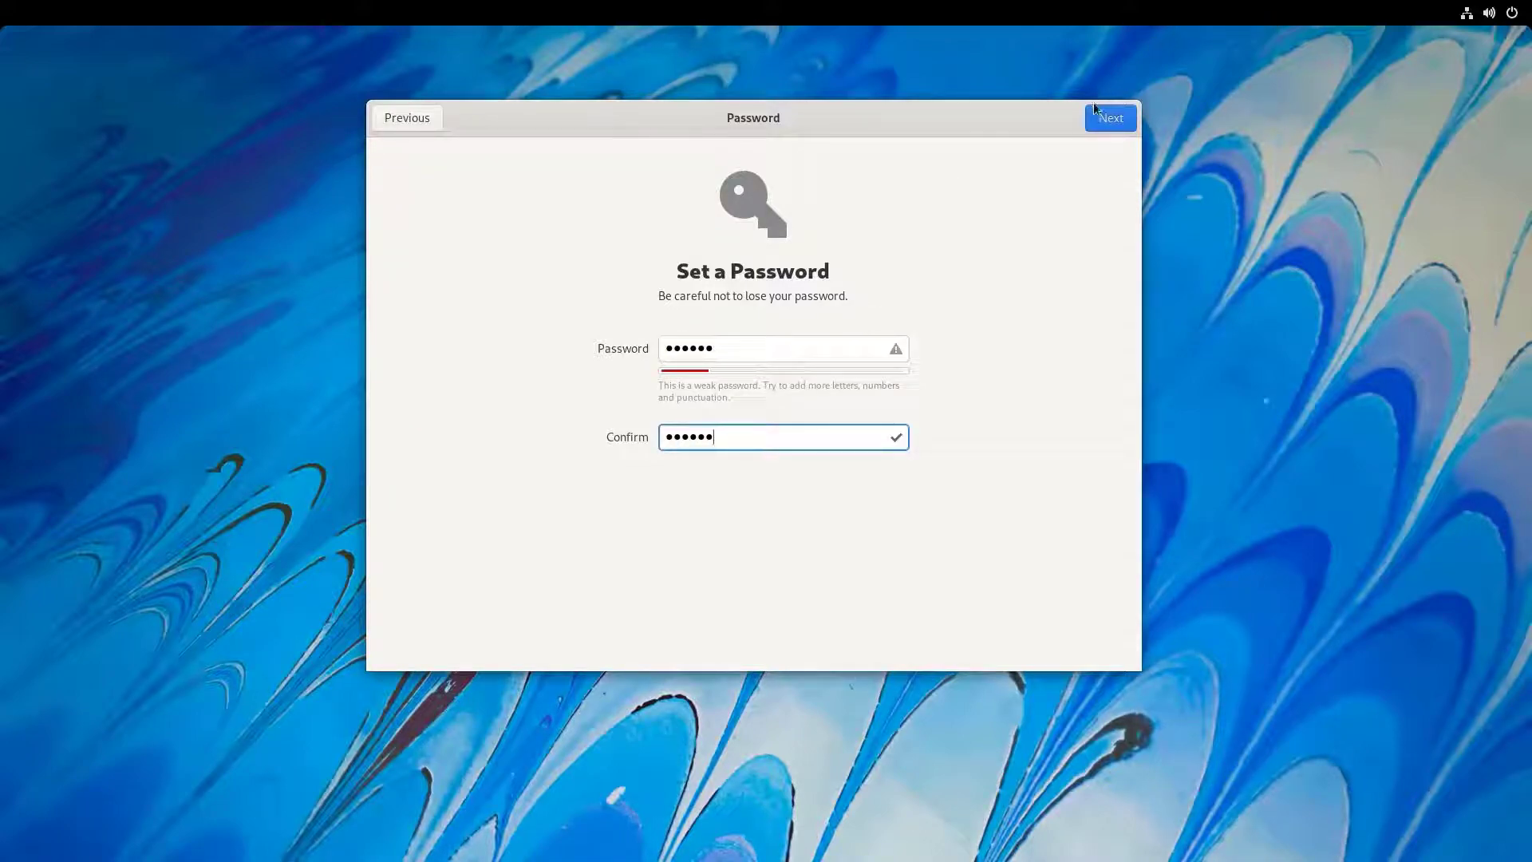
{"action": "left_click", "coordinate": [1109, 117]}
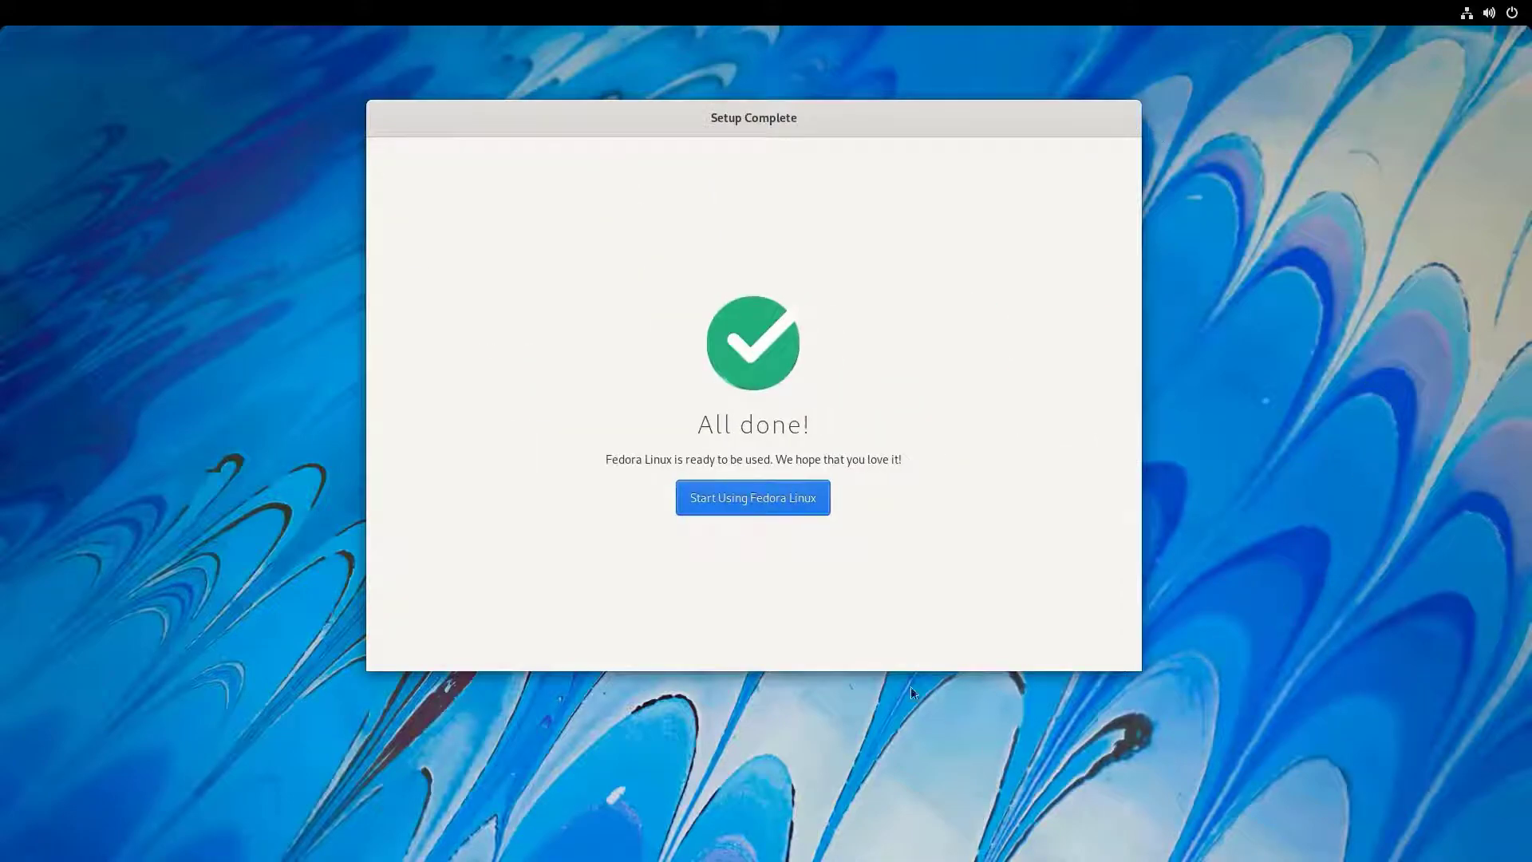
- Start using Fedora Linux, decline the GNOME 41 tour and go to the desktop
{"action": "left_click", "coordinate": [787, 509]}
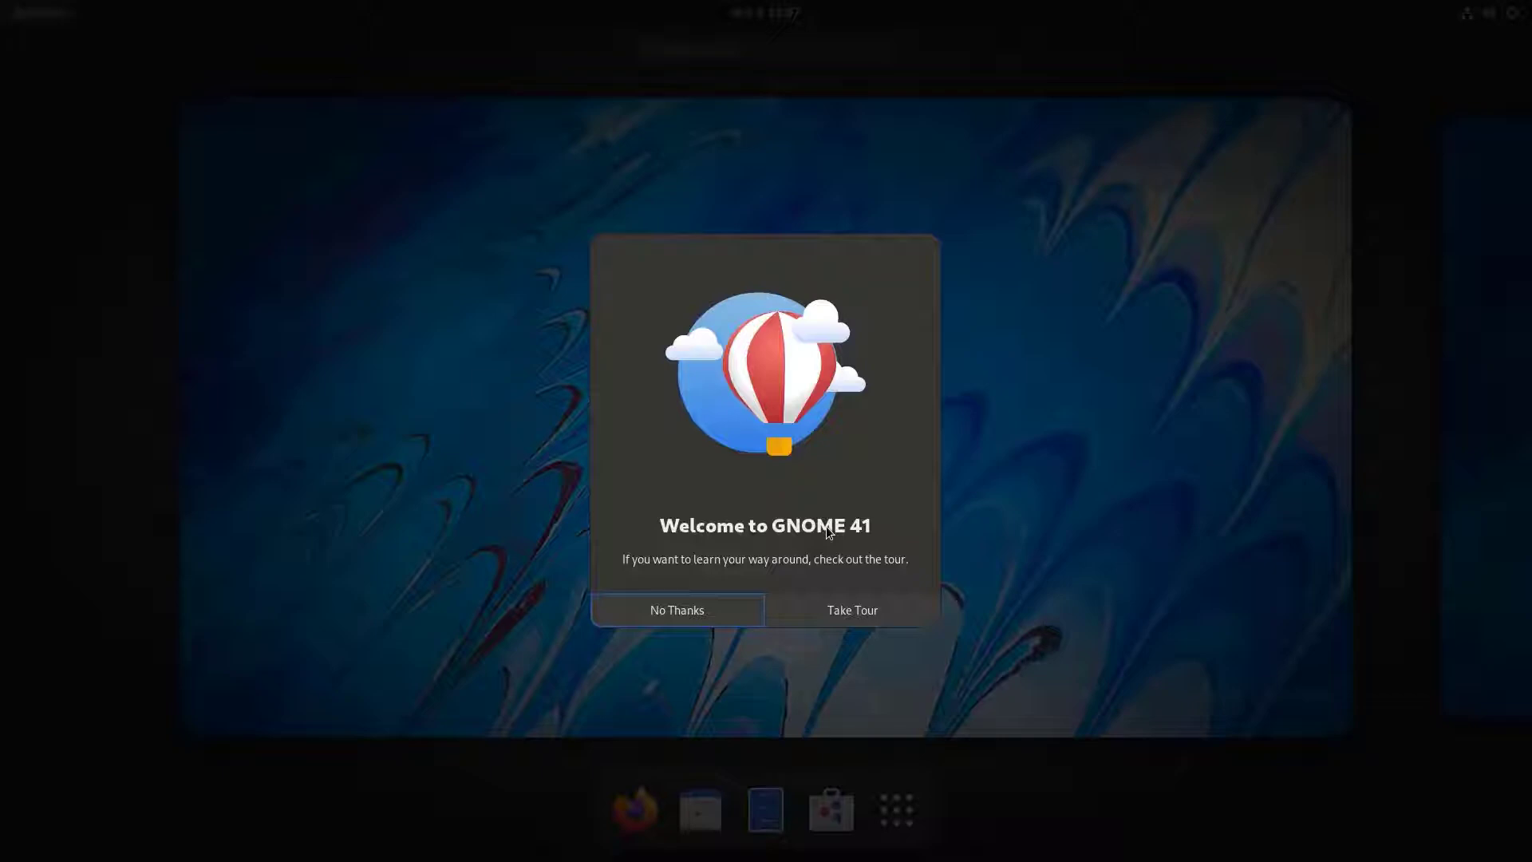
{"action": "left_click", "coordinate": [706, 613]}
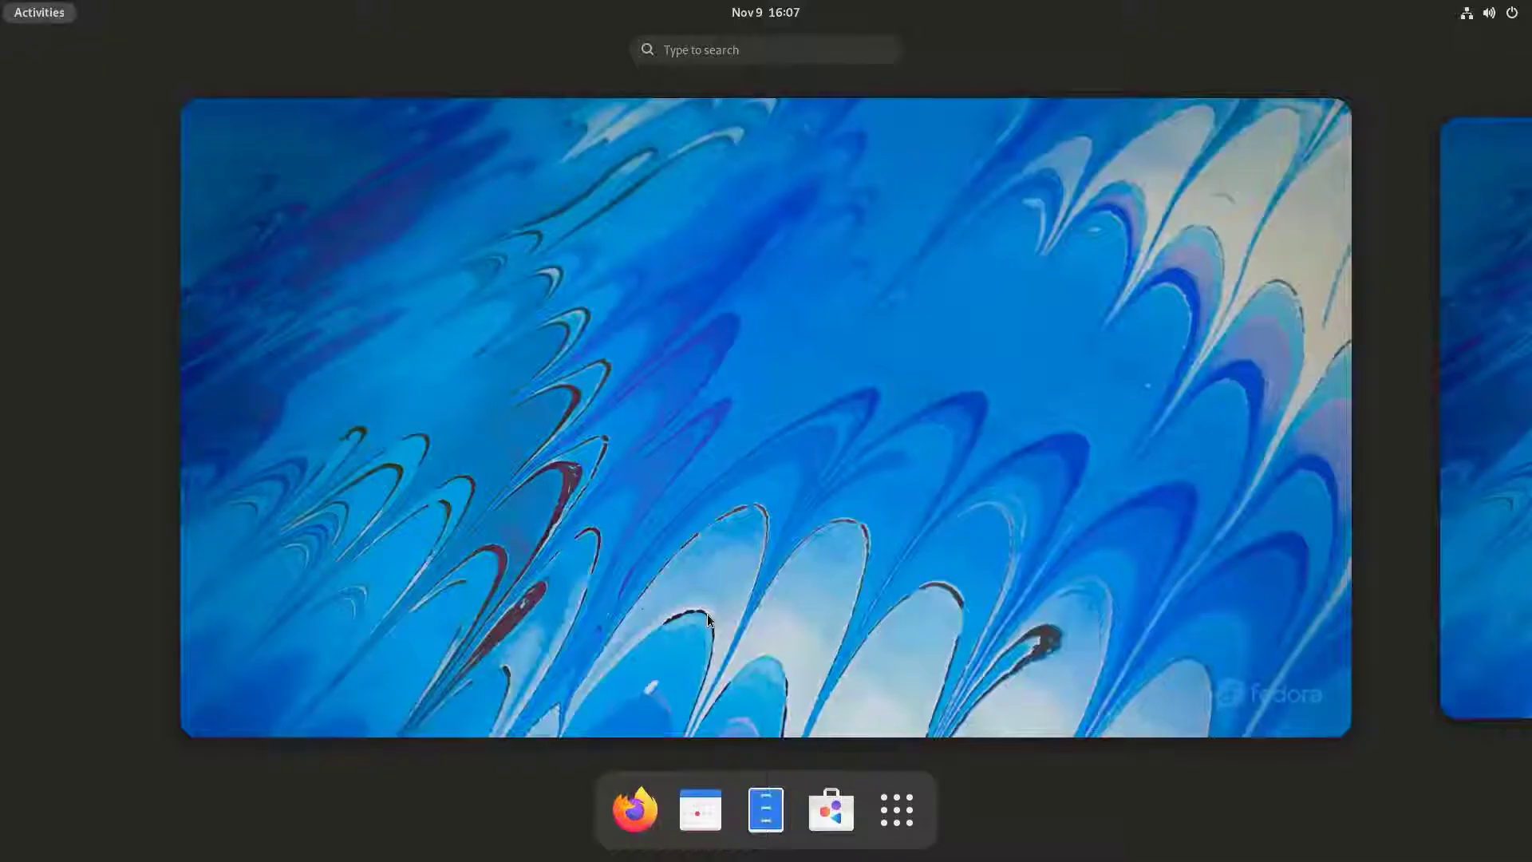
{"action": "left_click", "coordinate": [1105, 527]}
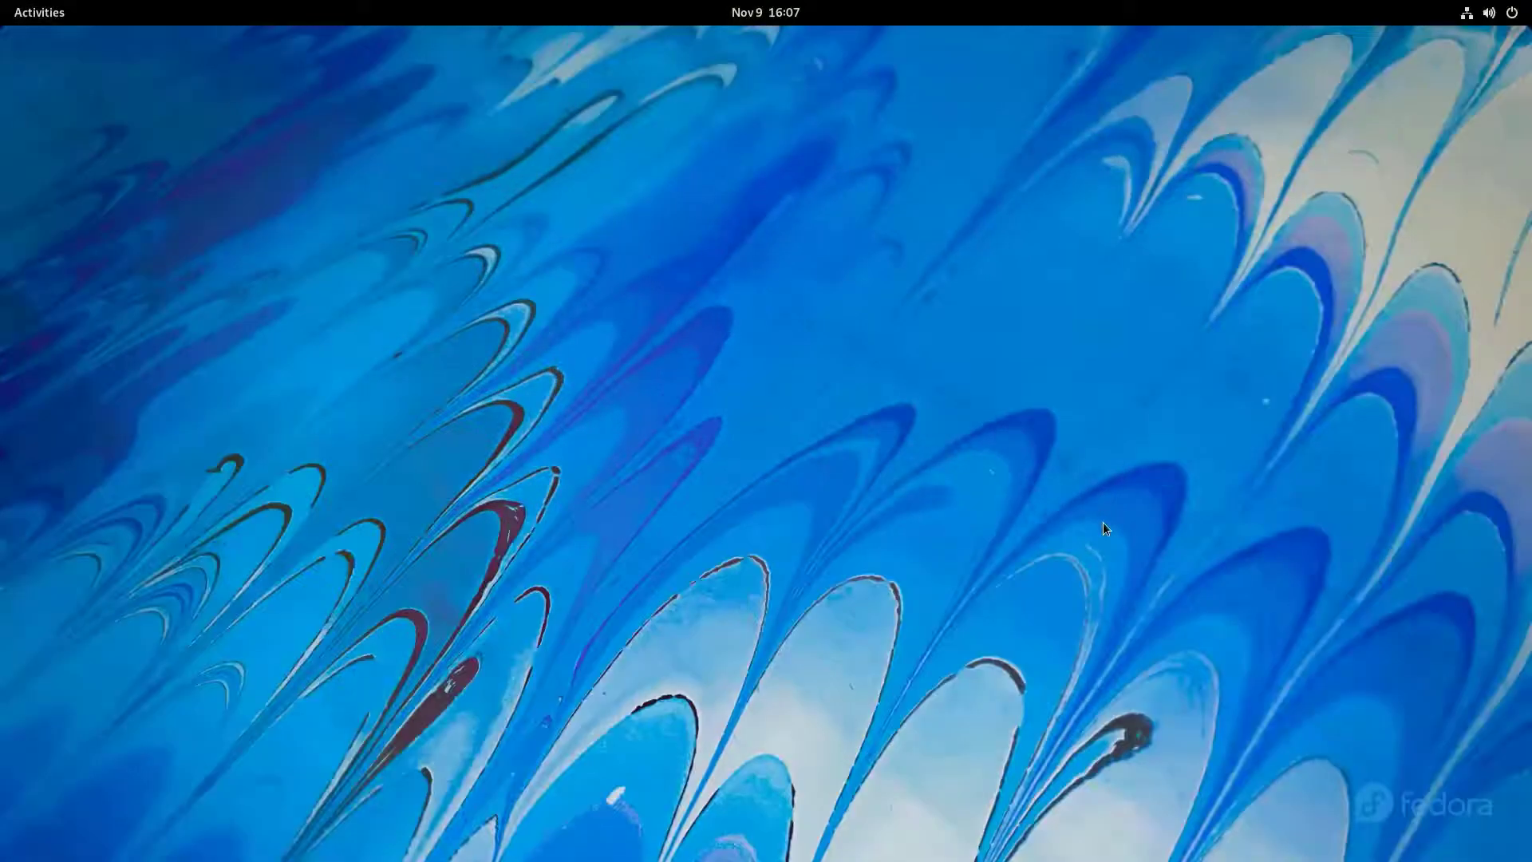